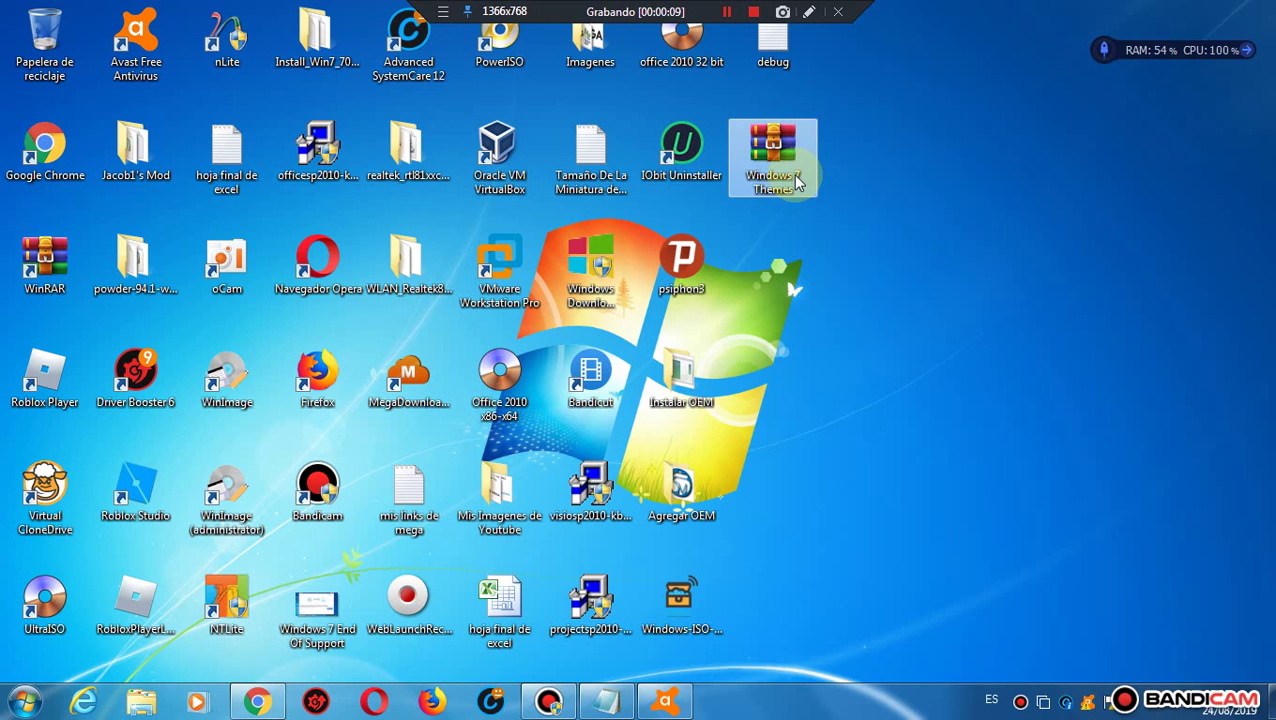
{"action": "left_click", "coordinate": [887, 324]}
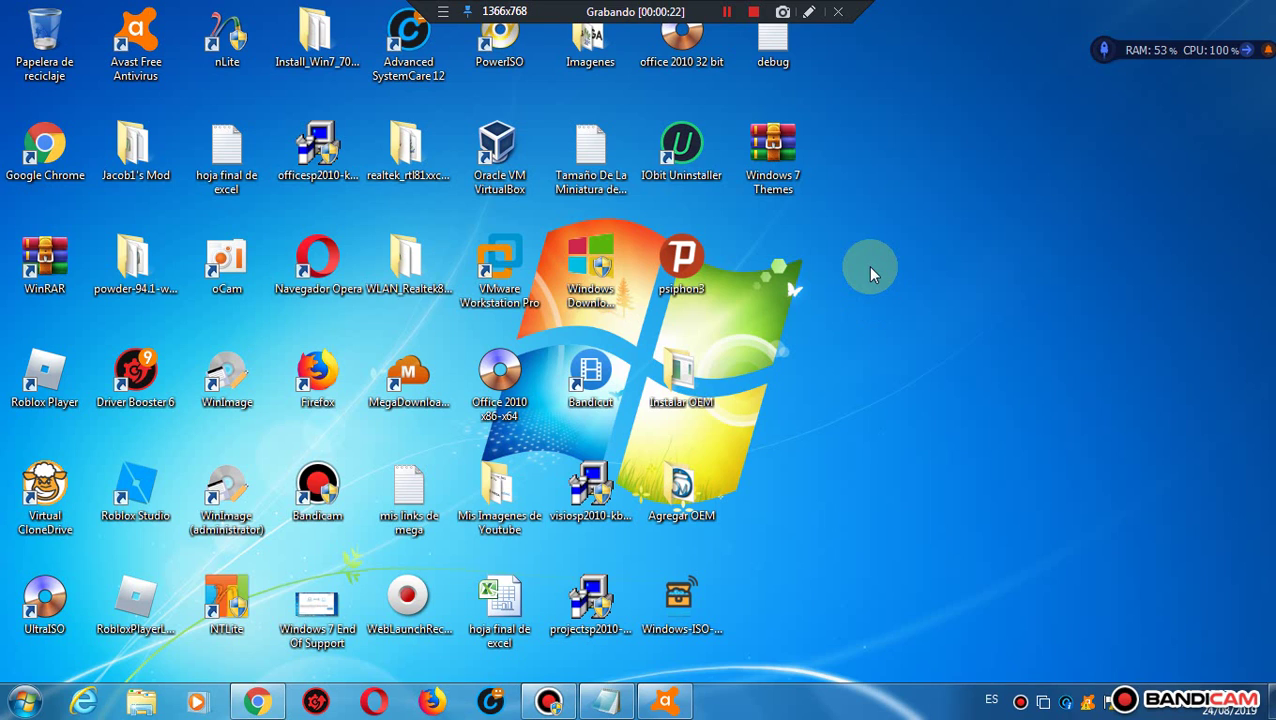
{"action": "left_click_drag", "start_coordinate": [865, 236], "coordinate": [879, 275]}
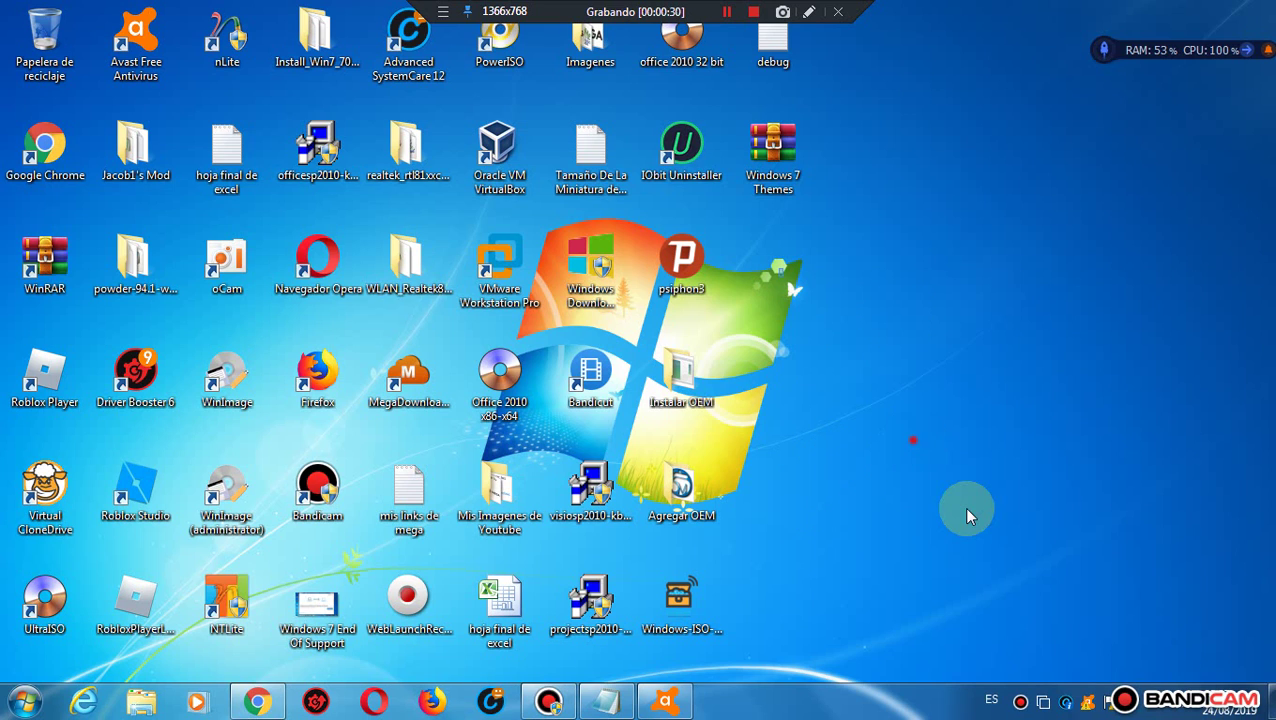
{"action": "left_click_drag", "start_coordinate": [964, 507], "coordinate": [777, 268]}
{"action": "left_click", "coordinate": [782, 154]}
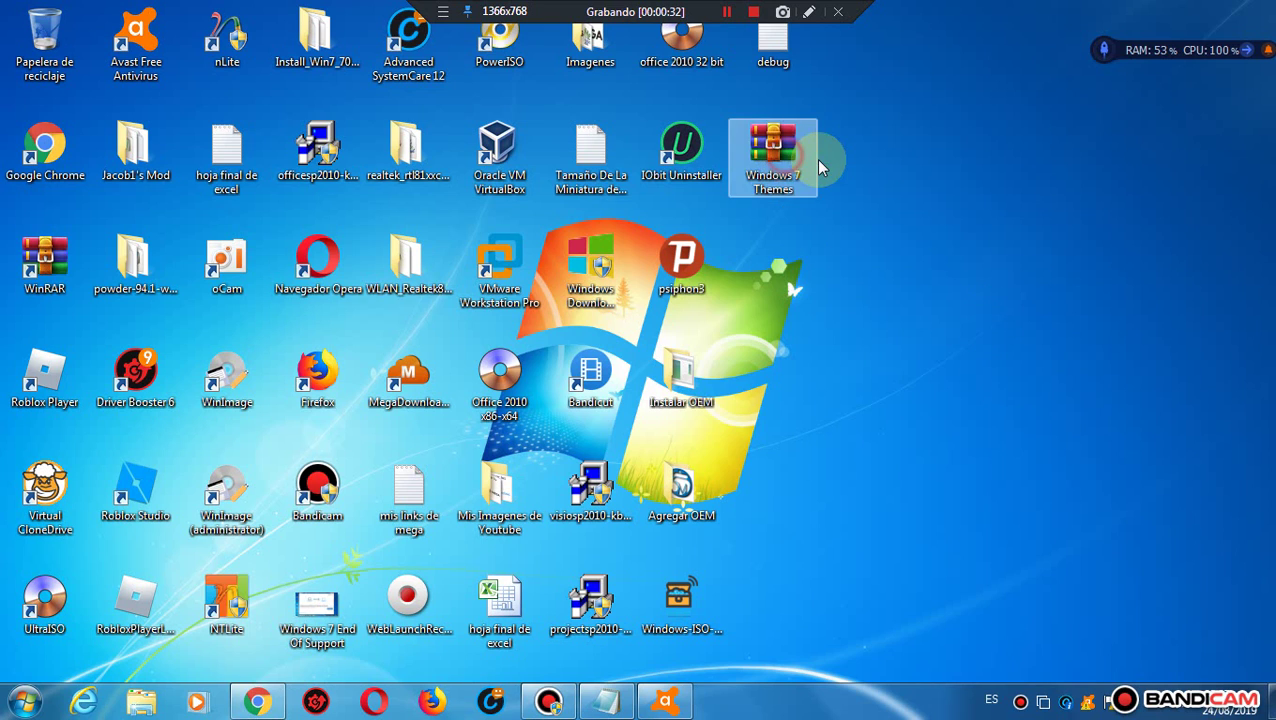
{"action": "left_click", "coordinate": [883, 192]}
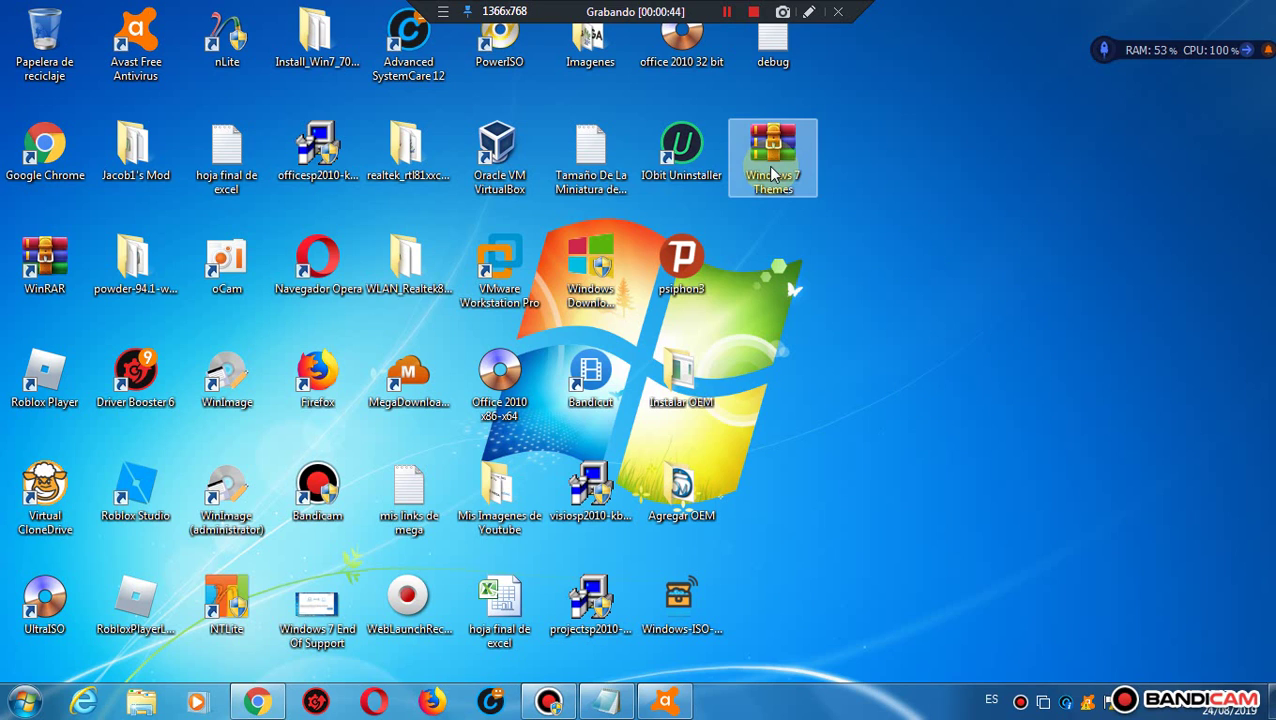
{"action": "left_click", "coordinate": [815, 190]}
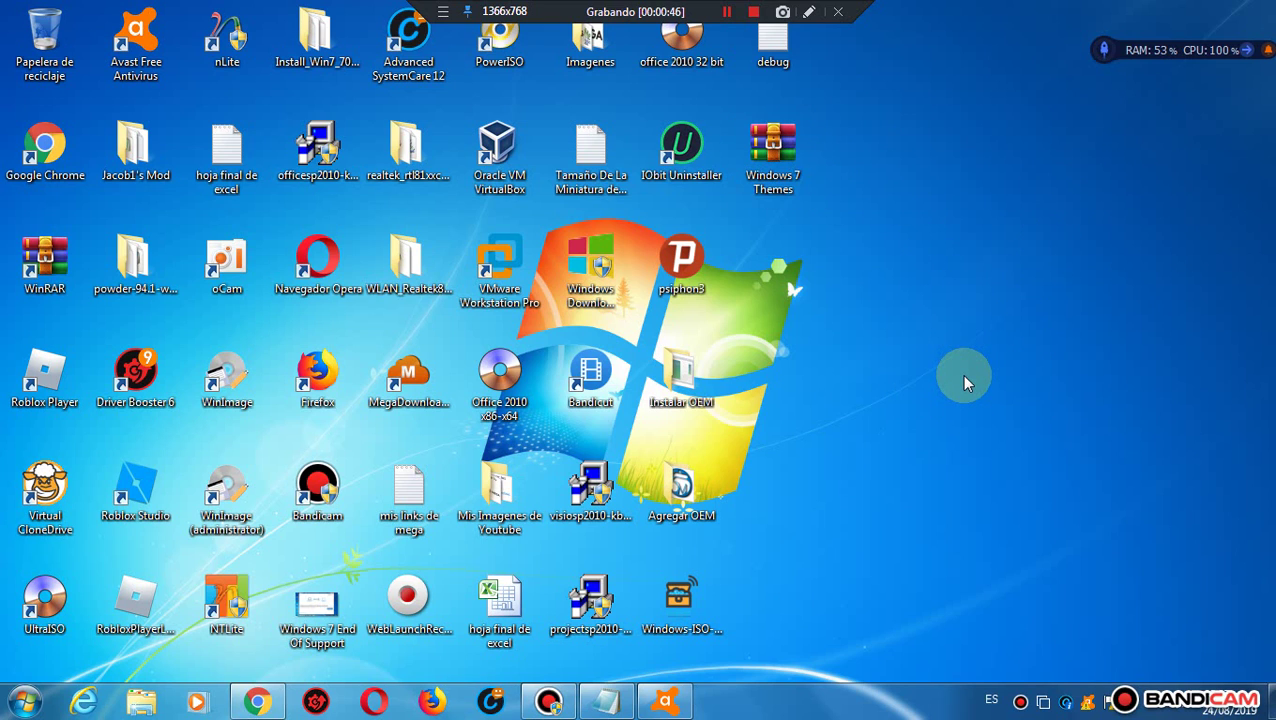
{"action": "left_click", "coordinate": [779, 199]}
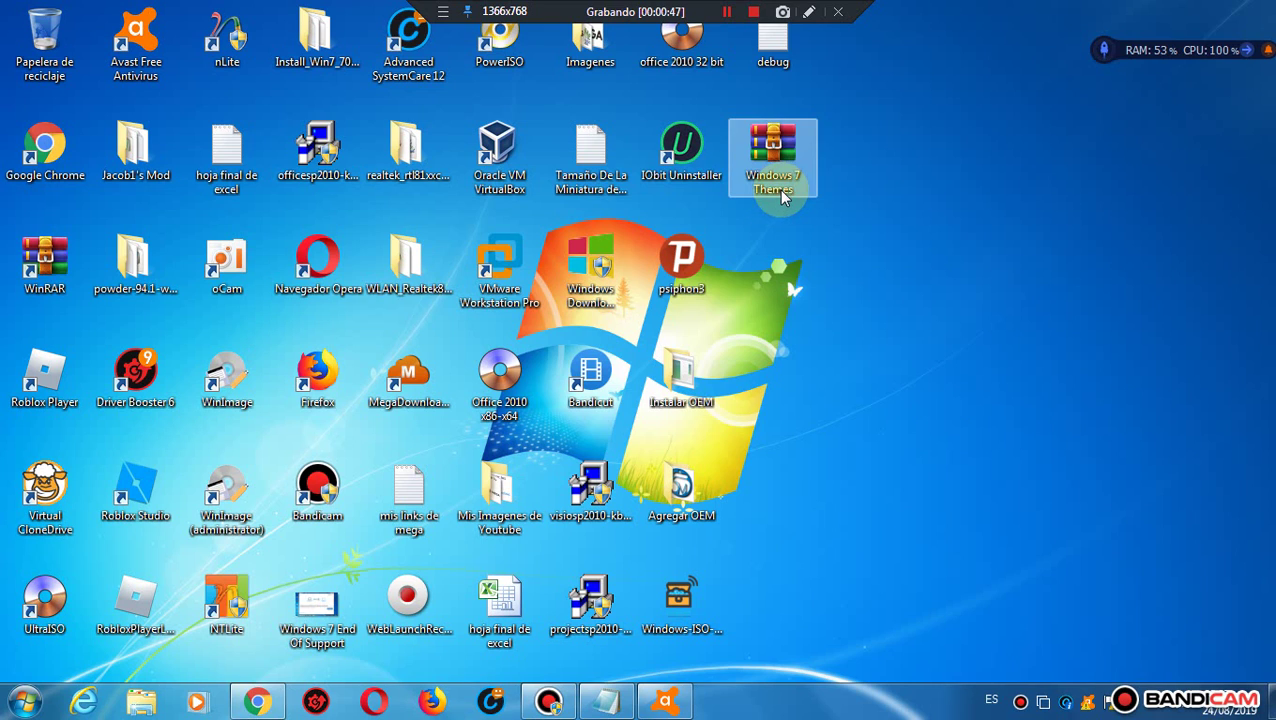
{"action": "left_click", "coordinate": [871, 326]}
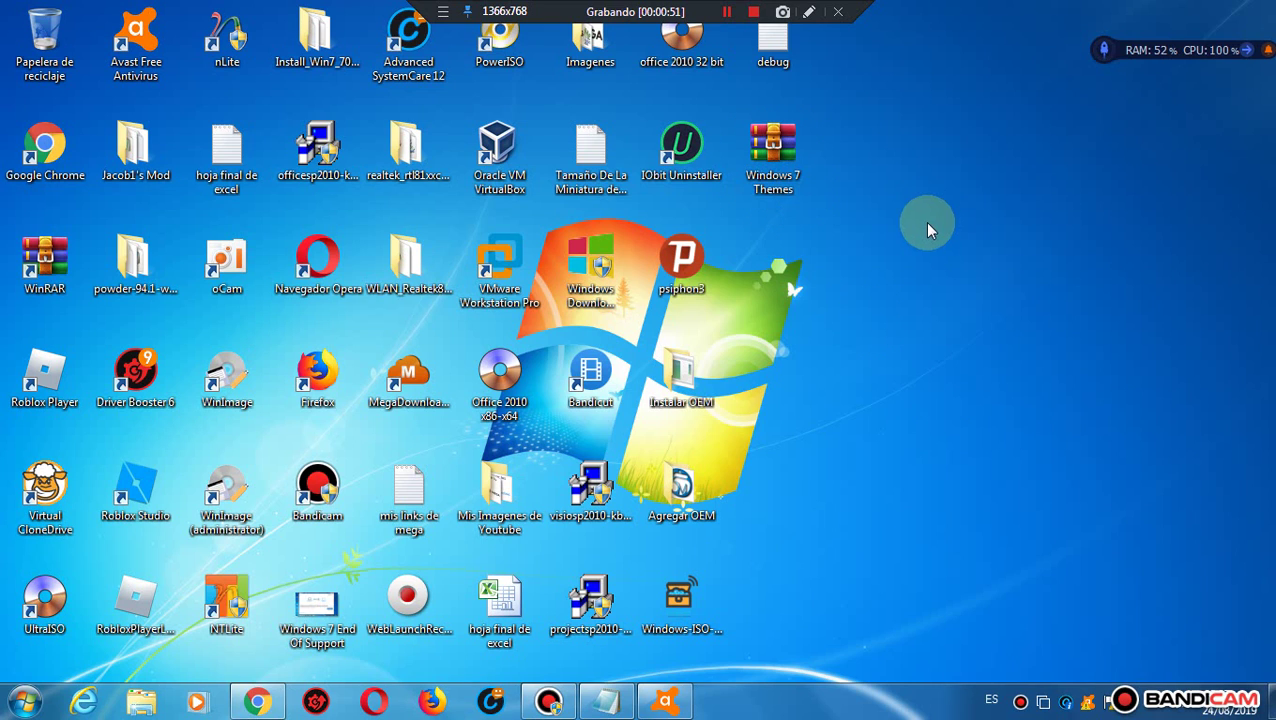
Step: Switch to Avast Free Antivirus to check the state of its basic shields, and minimize its window
{"action": "left_click", "coordinate": [686, 700]}
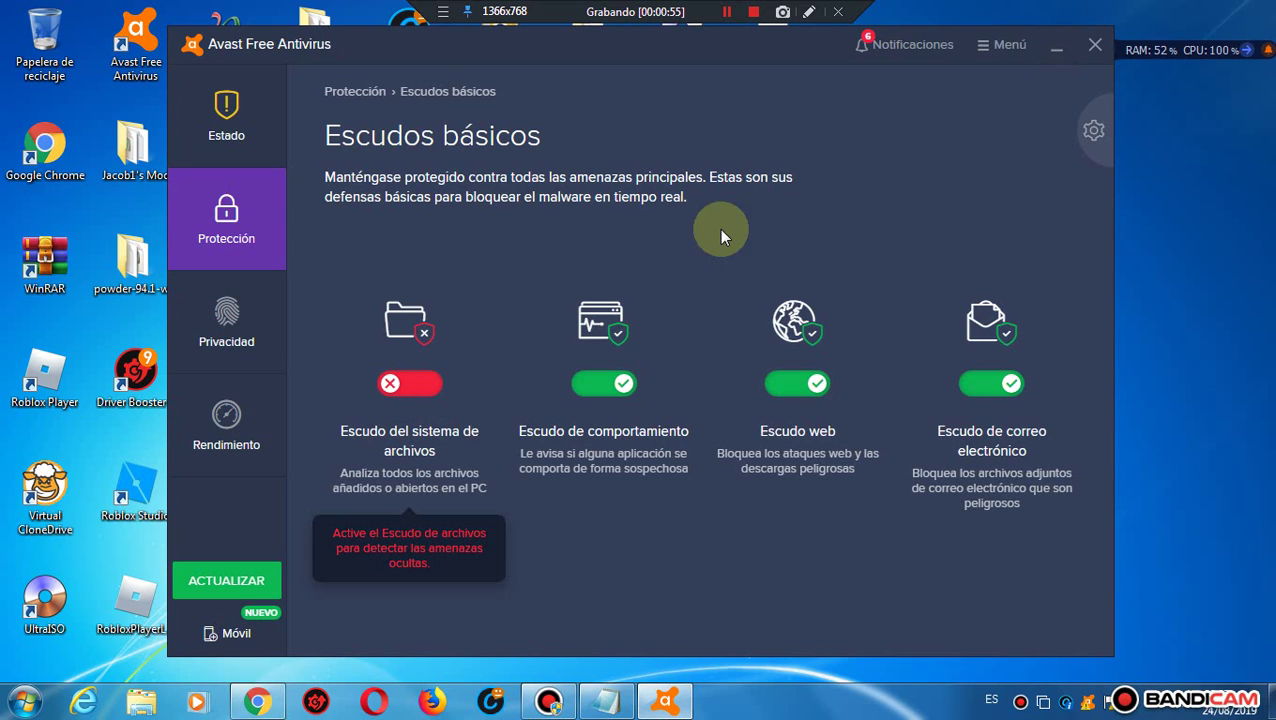
{"action": "left_click", "coordinate": [1057, 50]}
{"action": "left_click_drag", "start_coordinate": [778, 176], "coordinate": [812, 266]}
{"action": "left_click", "coordinate": [856, 397]}
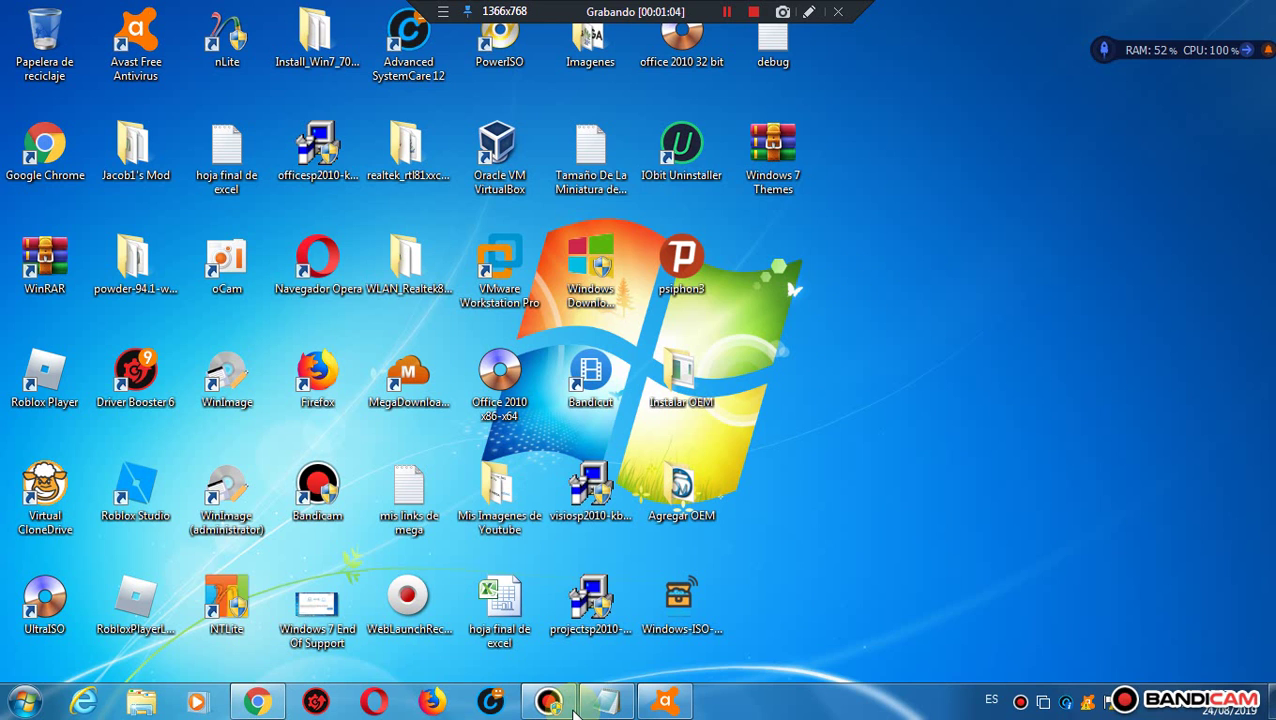
Step: Switch to the "mis links de mega" note and copy the selected MEGA download link
{"action": "left_click", "coordinate": [605, 703]}
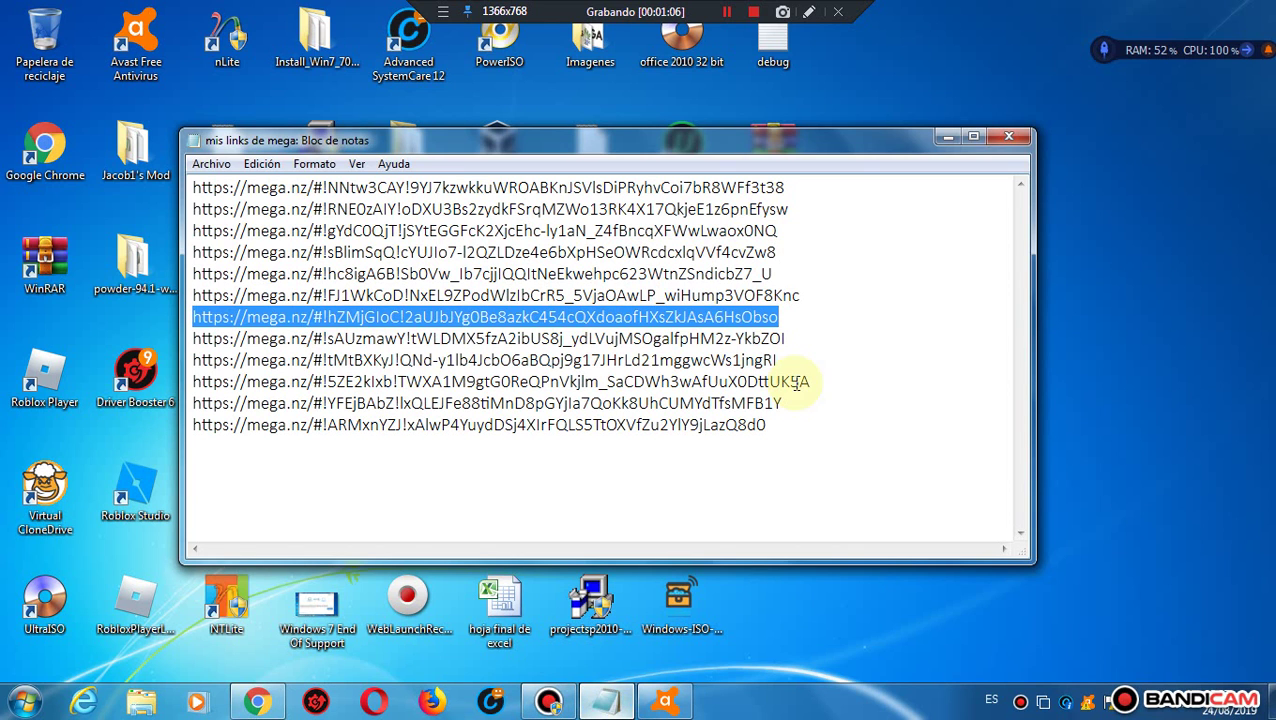
{"action": "right_click", "coordinate": [660, 330]}
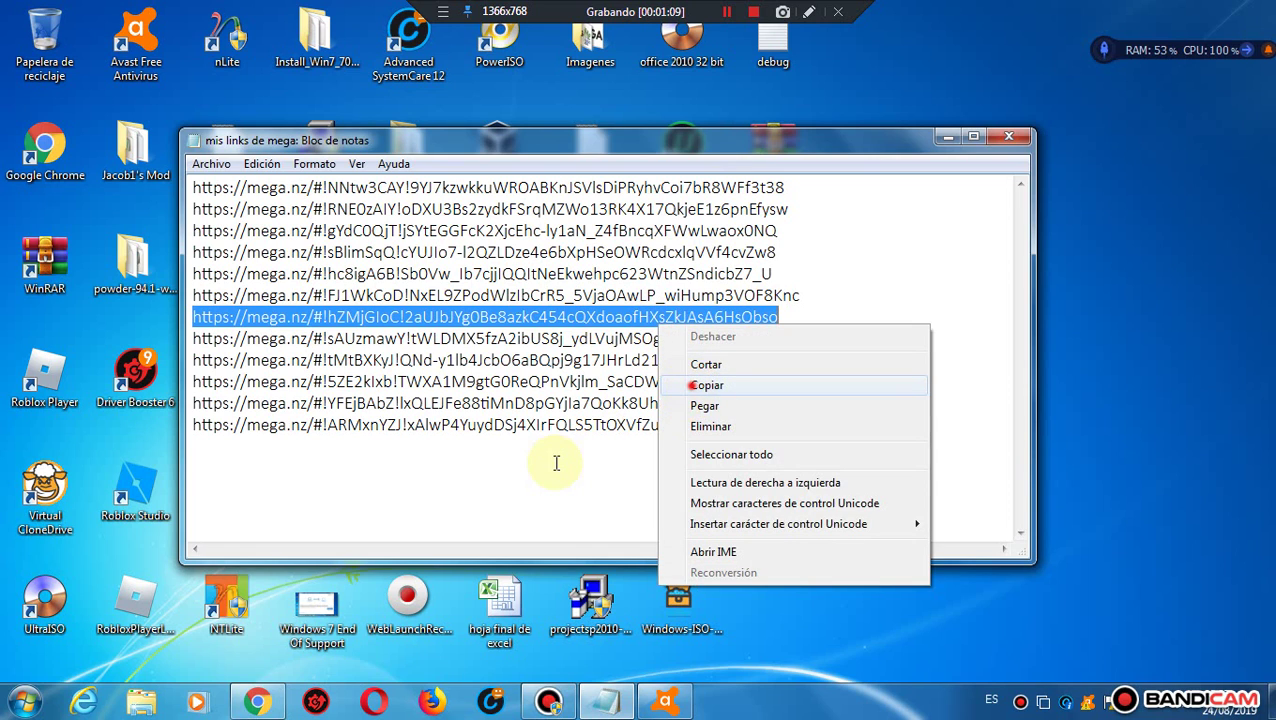
{"action": "left_click", "coordinate": [470, 510]}
Step: Load the copied MEGA link in Chrome and minimize the browser and the links note to return to the desktop
{"action": "left_click", "coordinate": [258, 702]}
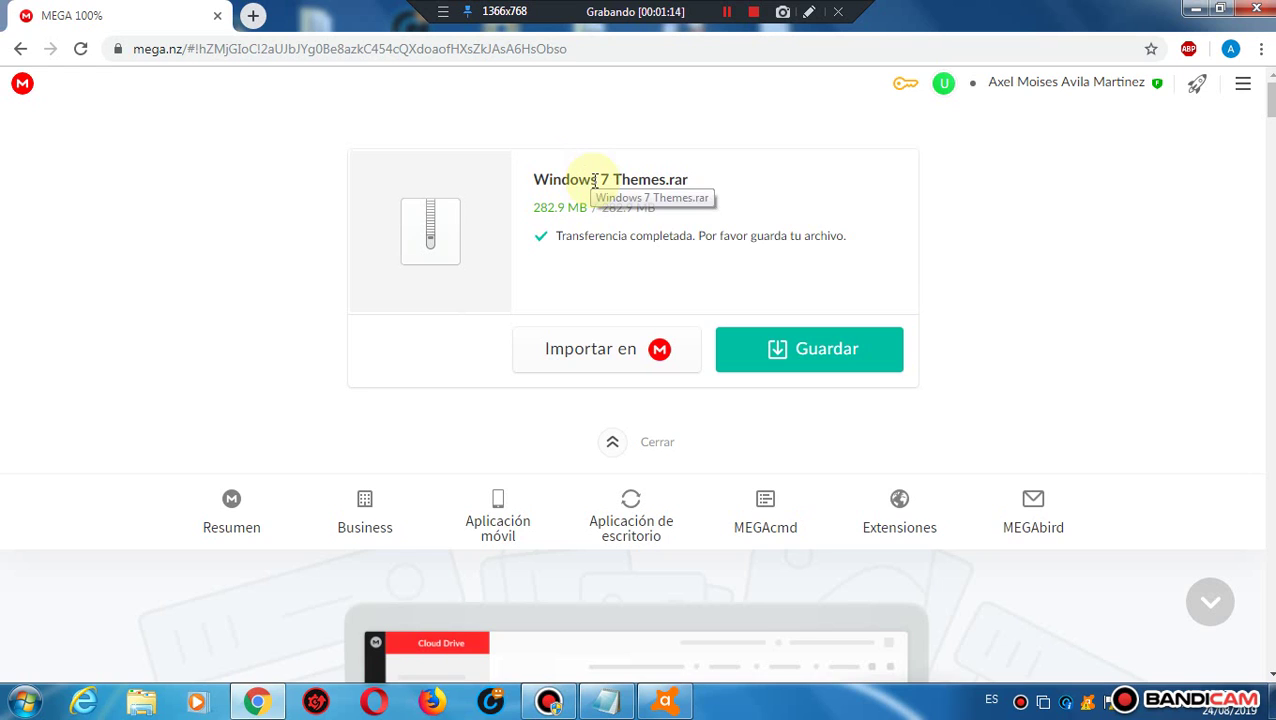
{"action": "left_click", "coordinate": [590, 45]}
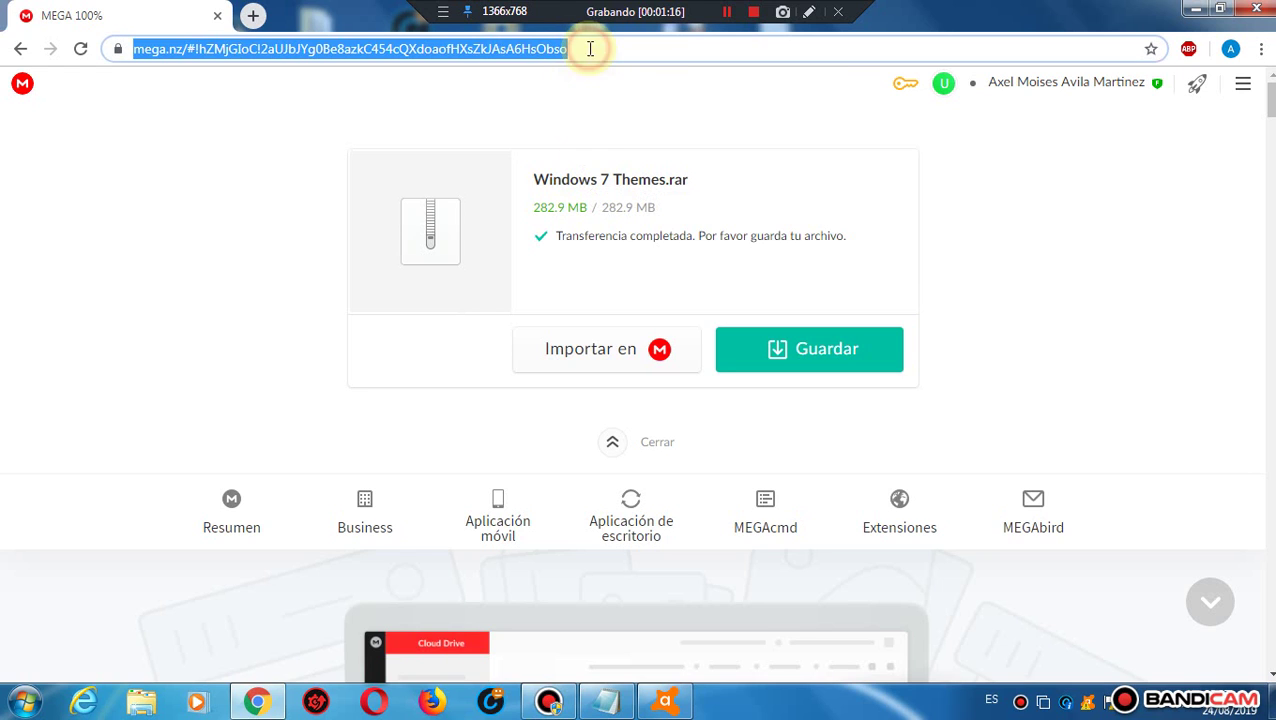
{"action": "right_click", "coordinate": [590, 48]}
{"action": "key", "text": "Return"}
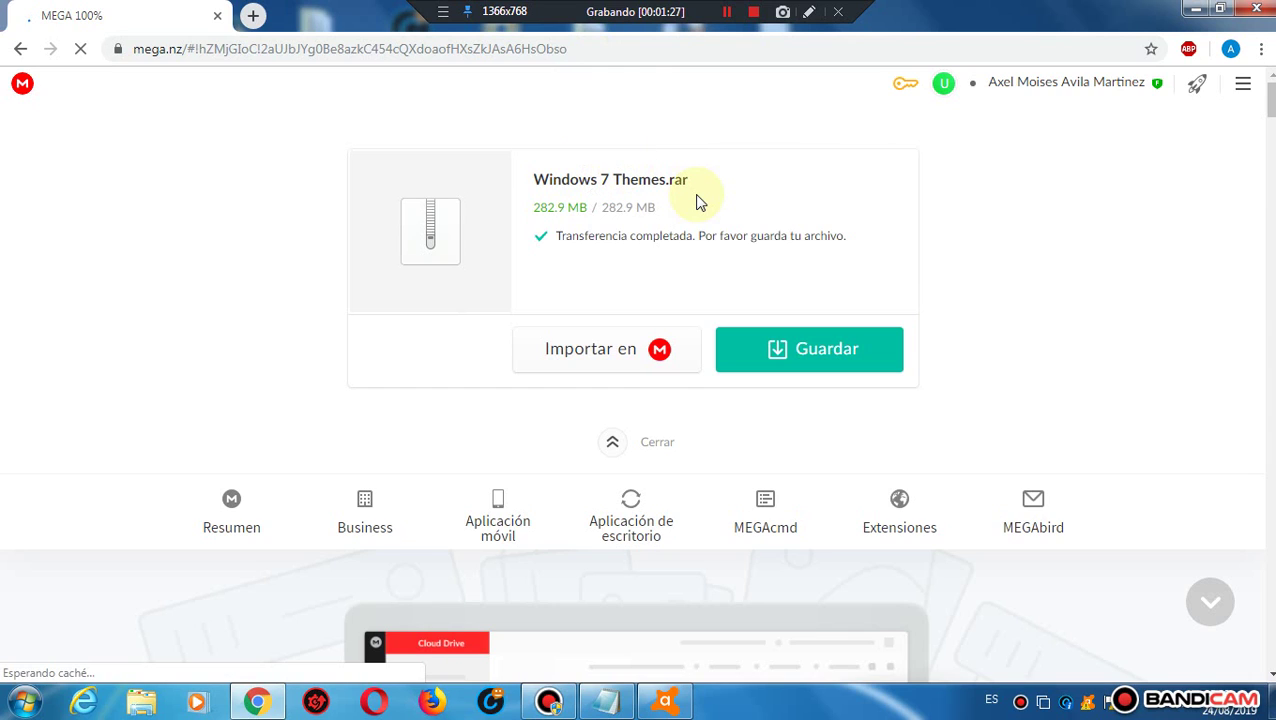
{"action": "left_click", "coordinate": [1188, 10]}
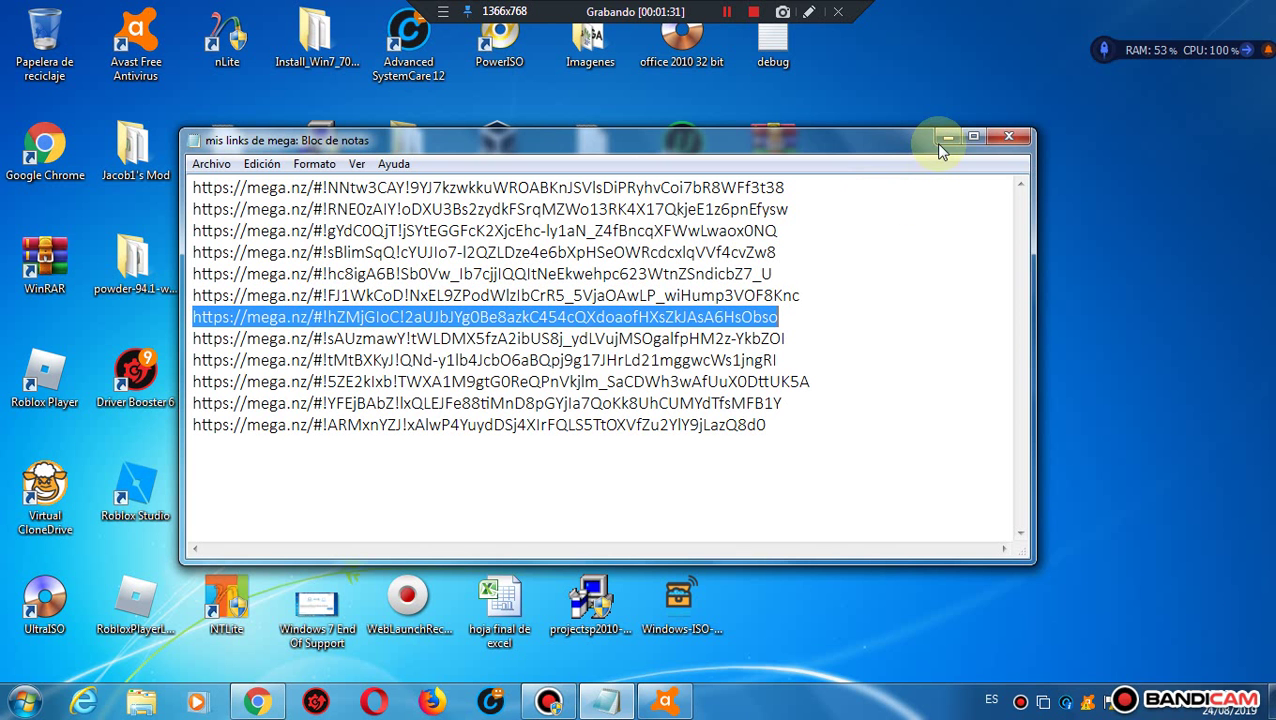
{"action": "left_click", "coordinate": [939, 141]}
{"action": "left_click_drag", "start_coordinate": [779, 168], "coordinate": [958, 525]}
{"action": "left_click", "coordinate": [818, 218]}
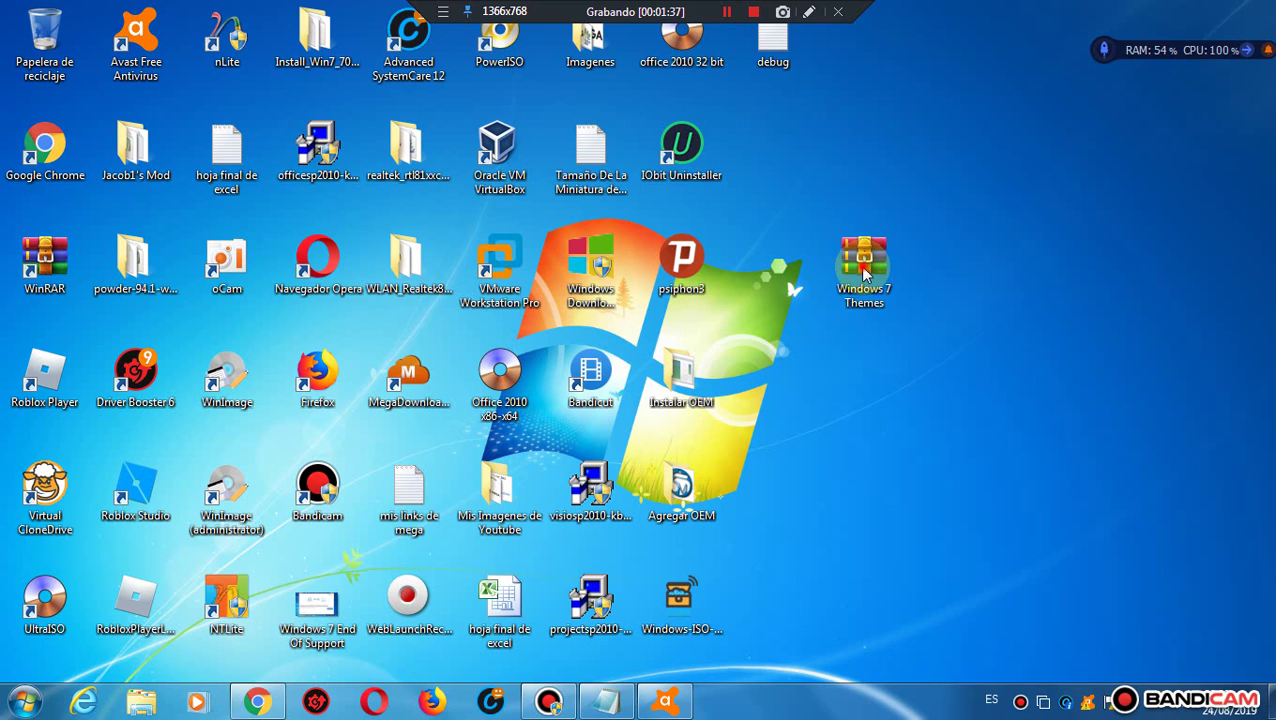
{"action": "left_click_drag", "start_coordinate": [821, 232], "coordinate": [830, 175]}
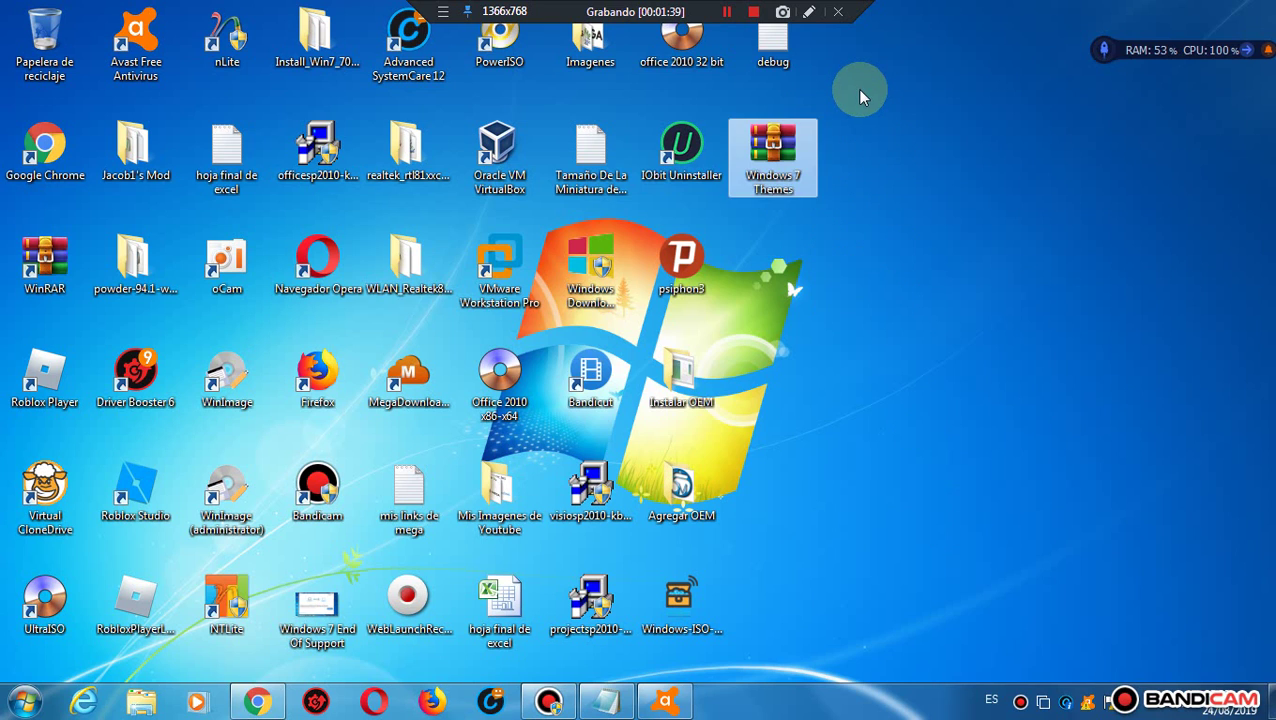
{"action": "left_click_drag", "start_coordinate": [902, 149], "coordinate": [905, 285]}
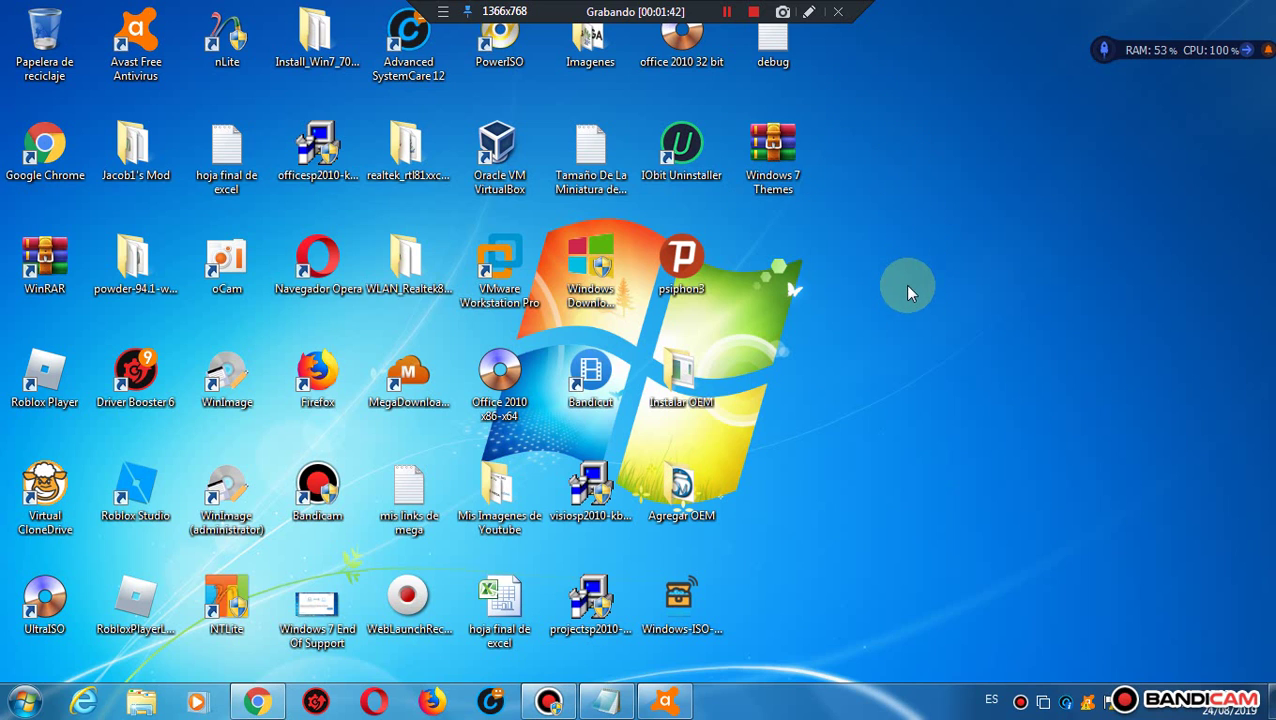
Step: Return to Chrome to view the MEGA download page for Windows 7 Themes.rar, and minimize the browser
{"action": "left_click", "coordinate": [262, 703]}
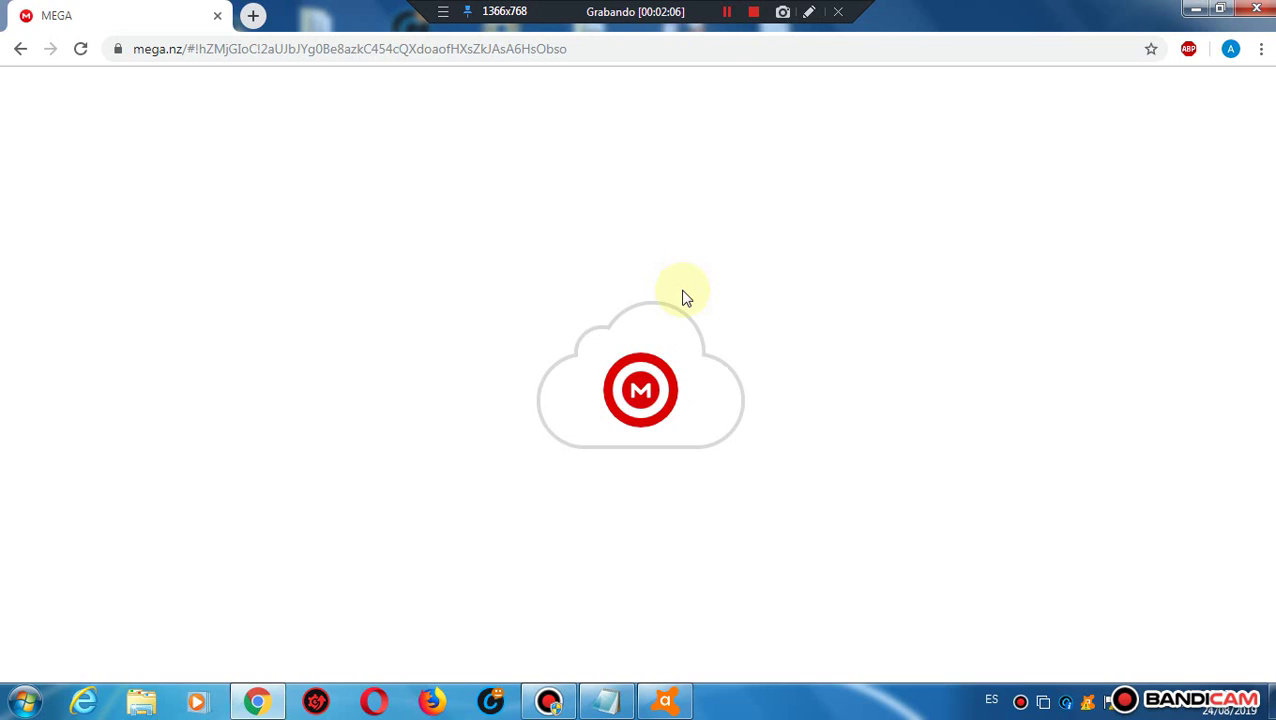
{"action": "left_click", "coordinate": [727, 11]}
{"action": "left_click", "coordinate": [727, 11]}
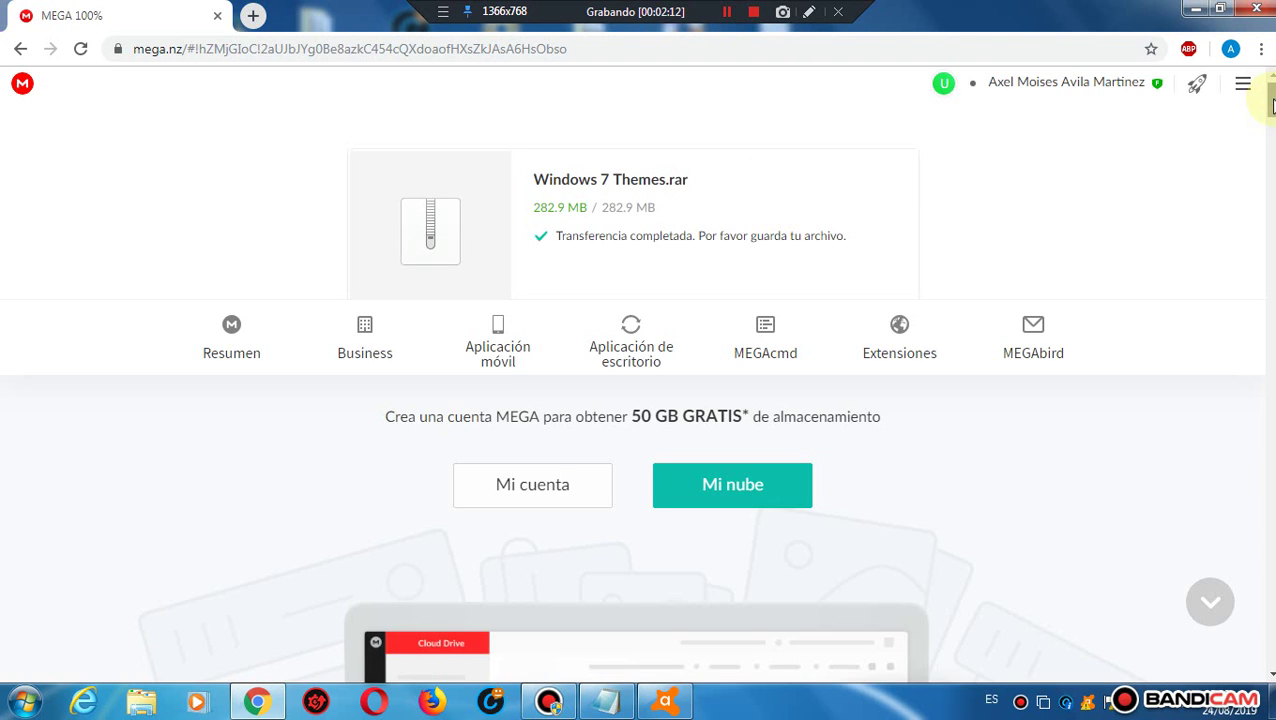
{"action": "left_click_drag", "start_coordinate": [1270, 108], "coordinate": [1270, 90]}
{"action": "left_click", "coordinate": [1192, 10]}
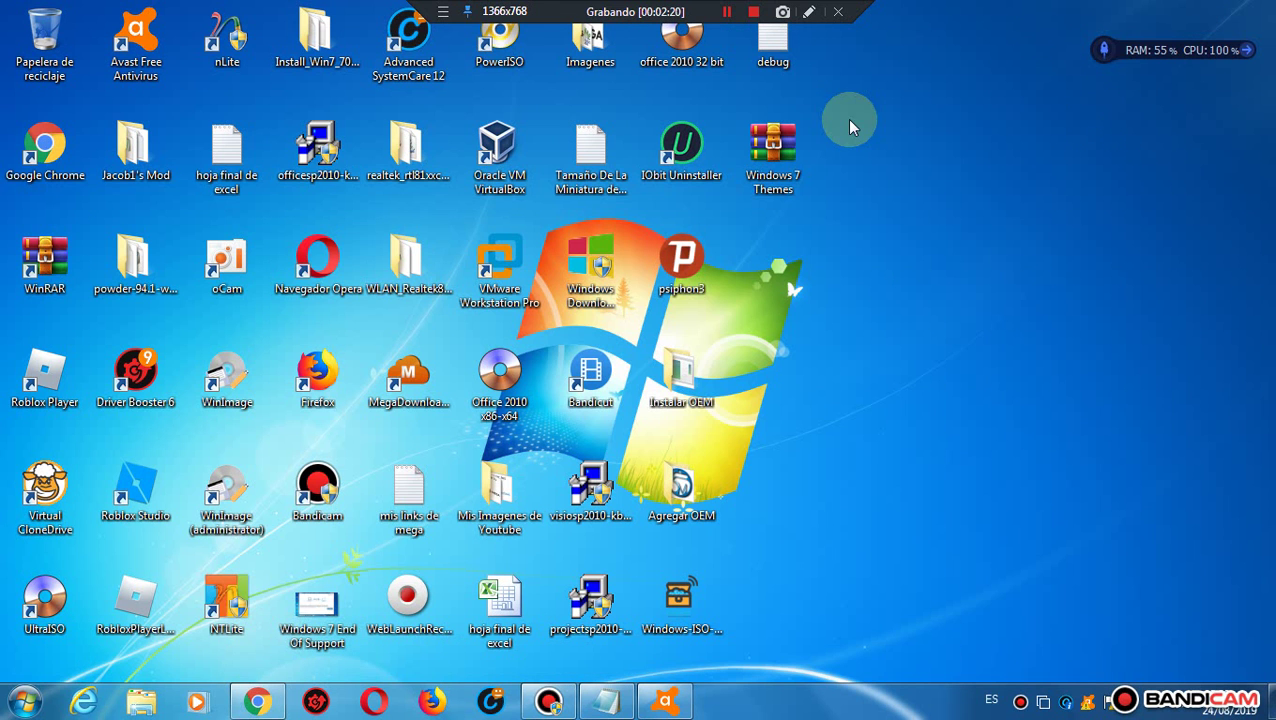
Step: Extract the Windows 7 Themes archive directly onto the desktop with WinRAR and open the extracted Windows 7 Themes folder
{"action": "left_click", "coordinate": [773, 160]}
{"action": "left_click", "coordinate": [906, 216]}
{"action": "left_click", "coordinate": [776, 177]}
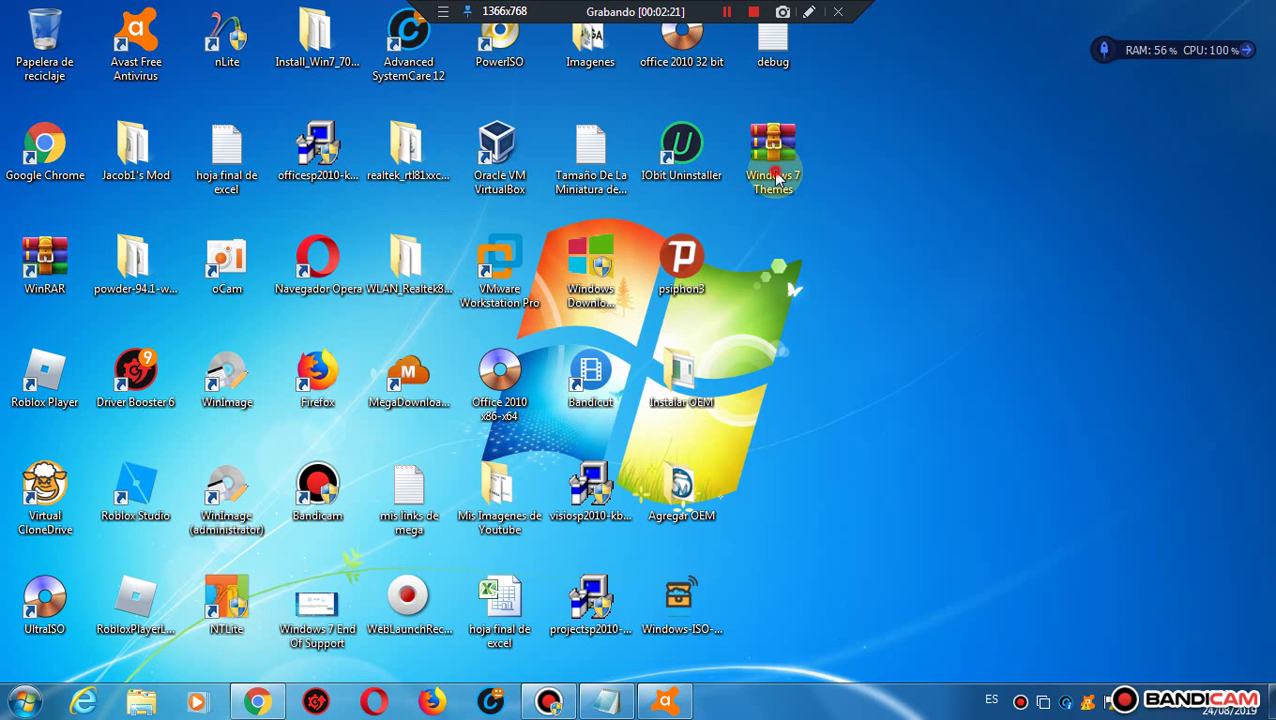
{"action": "right_click", "coordinate": [776, 173]}
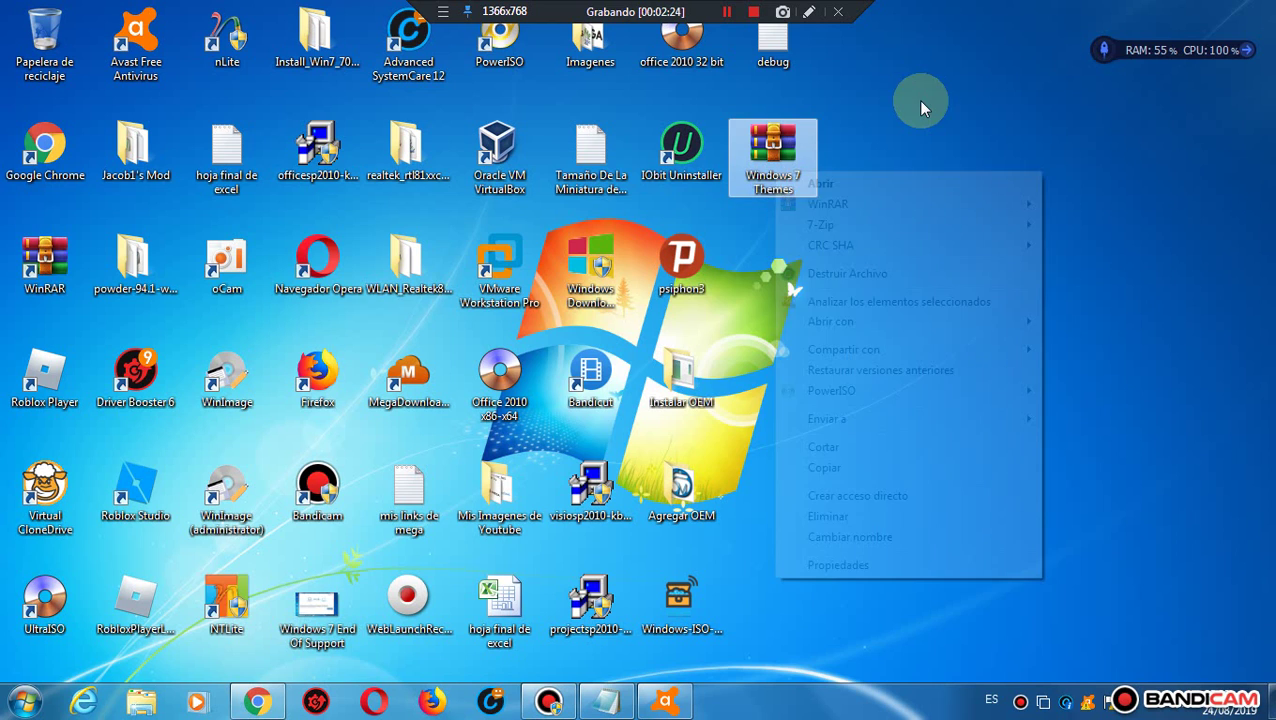
{"action": "mouse_move", "coordinate": [997, 205]}
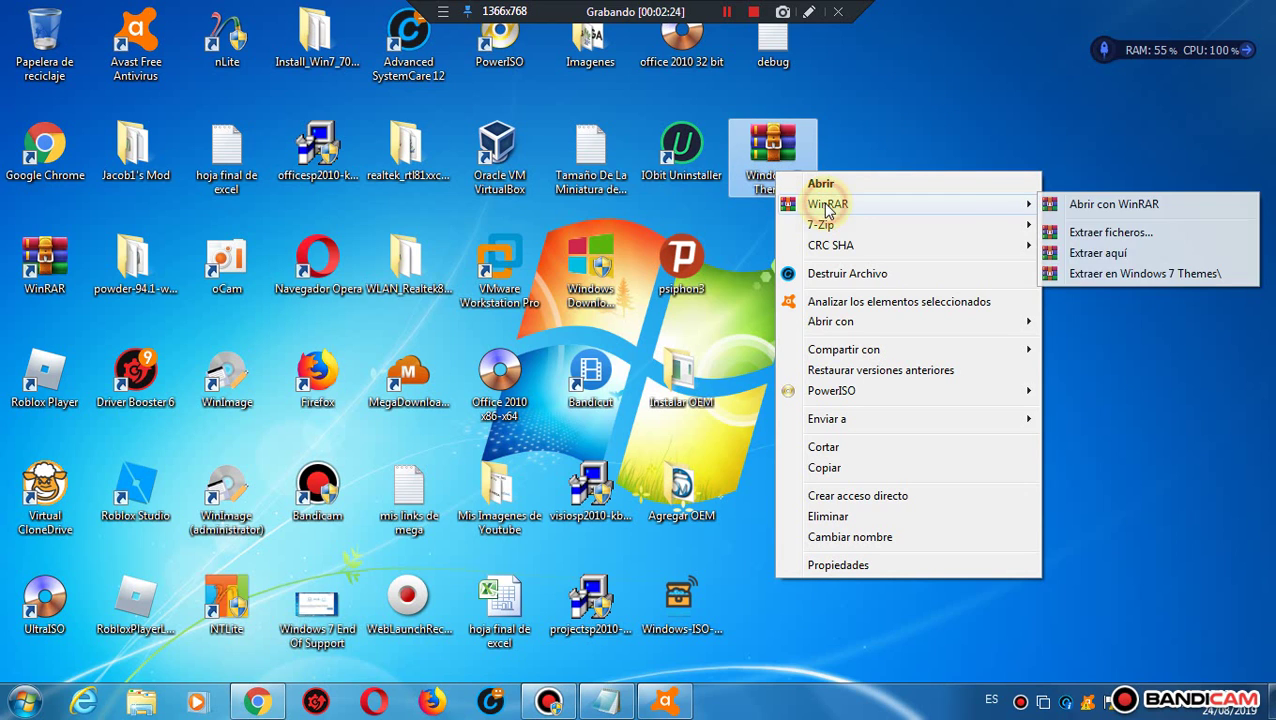
{"action": "left_click", "coordinate": [1107, 255]}
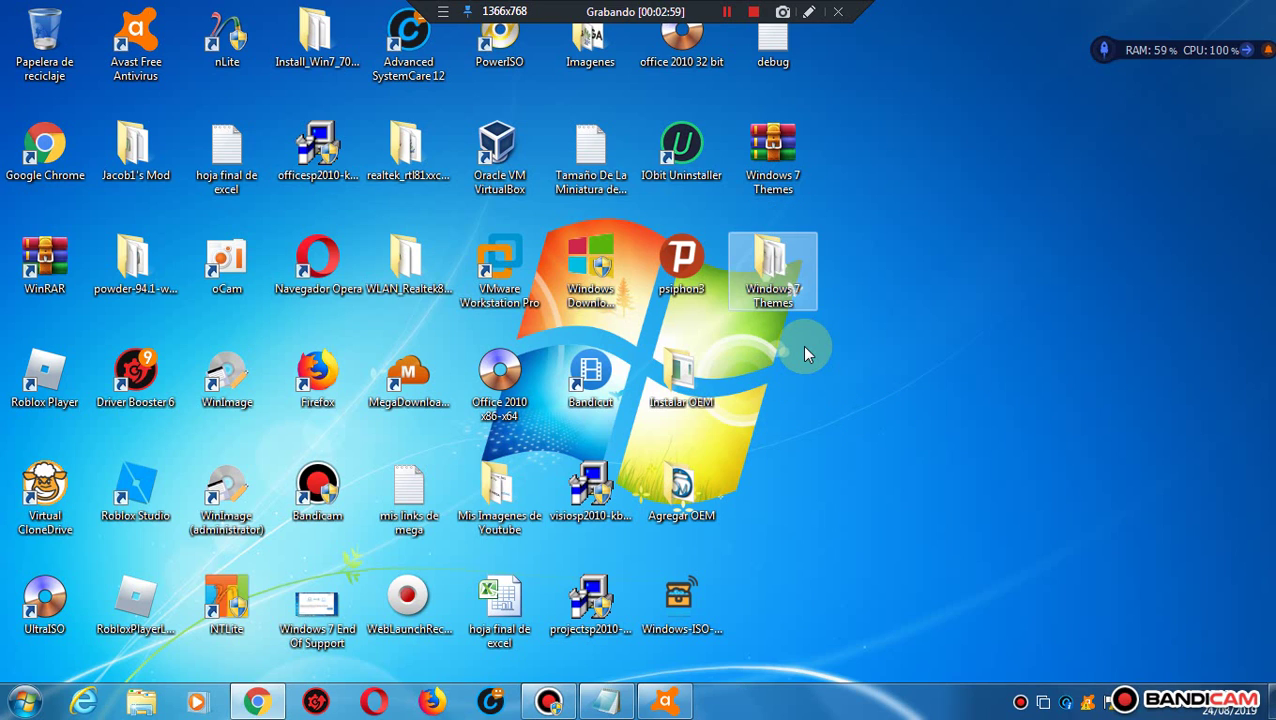
{"action": "left_click", "coordinate": [788, 292]}
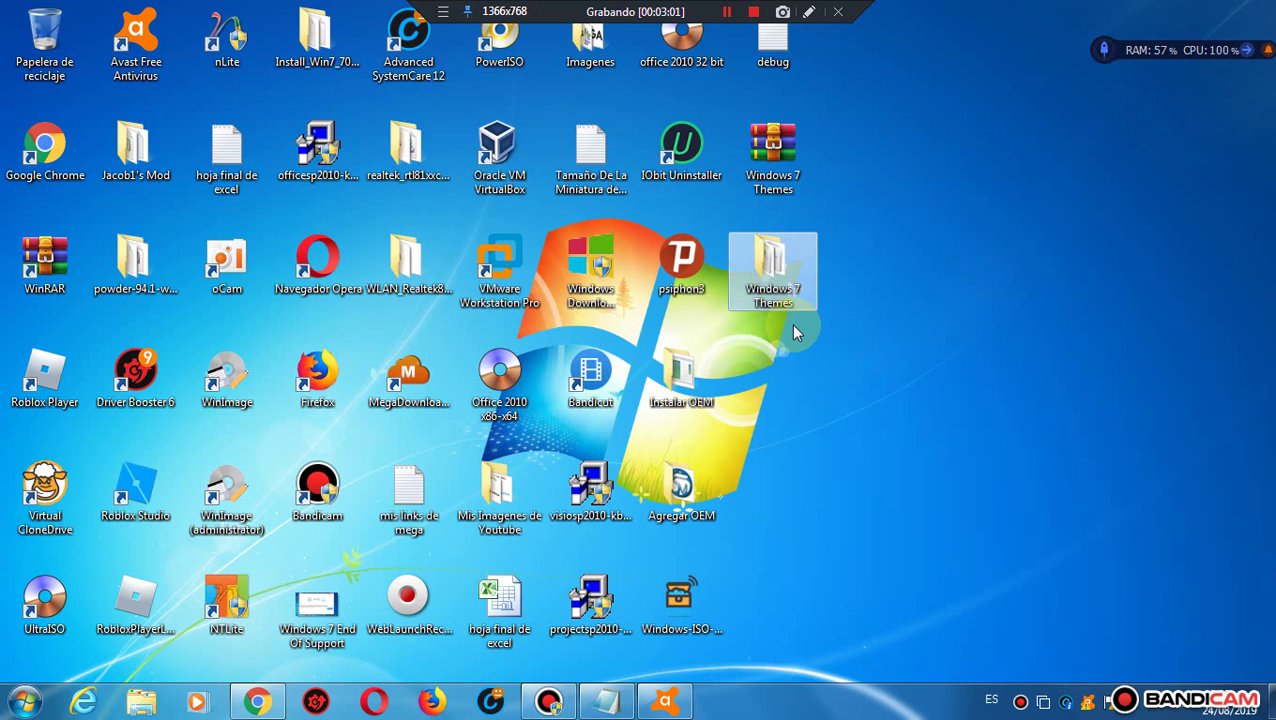
{"action": "double_click", "coordinate": [772, 268]}
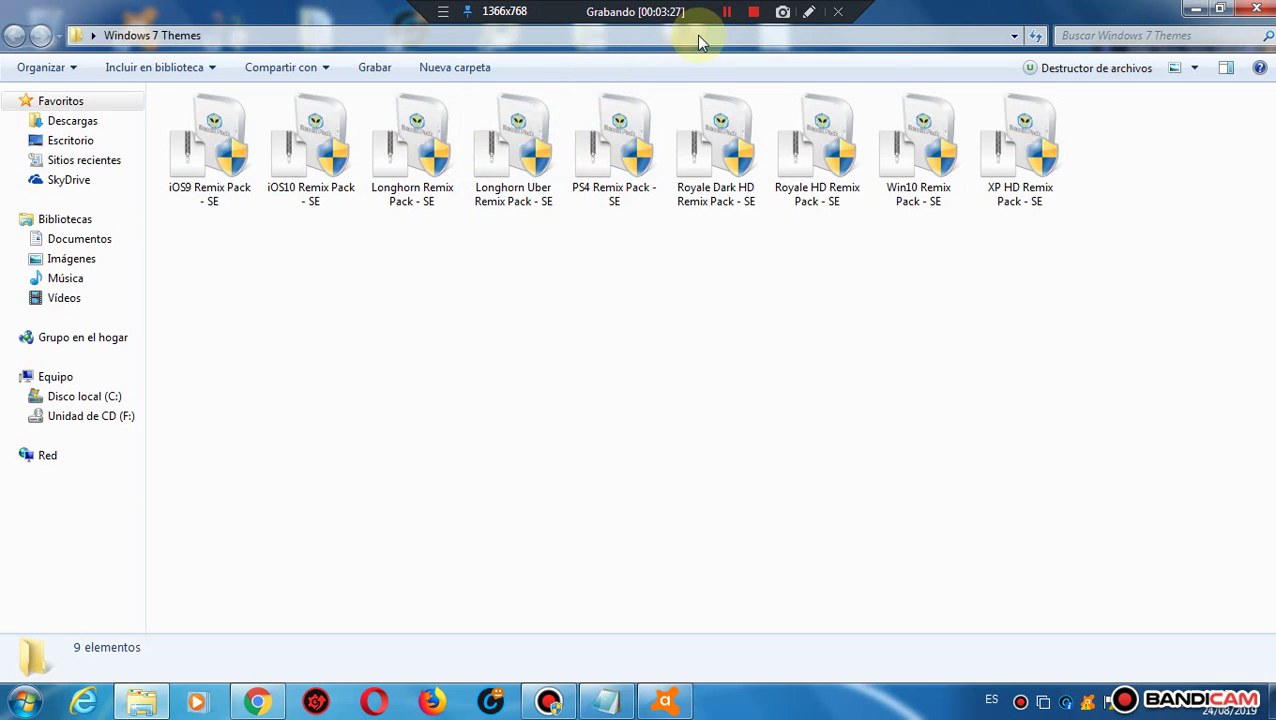
{"action": "left_click", "coordinate": [665, 270]}
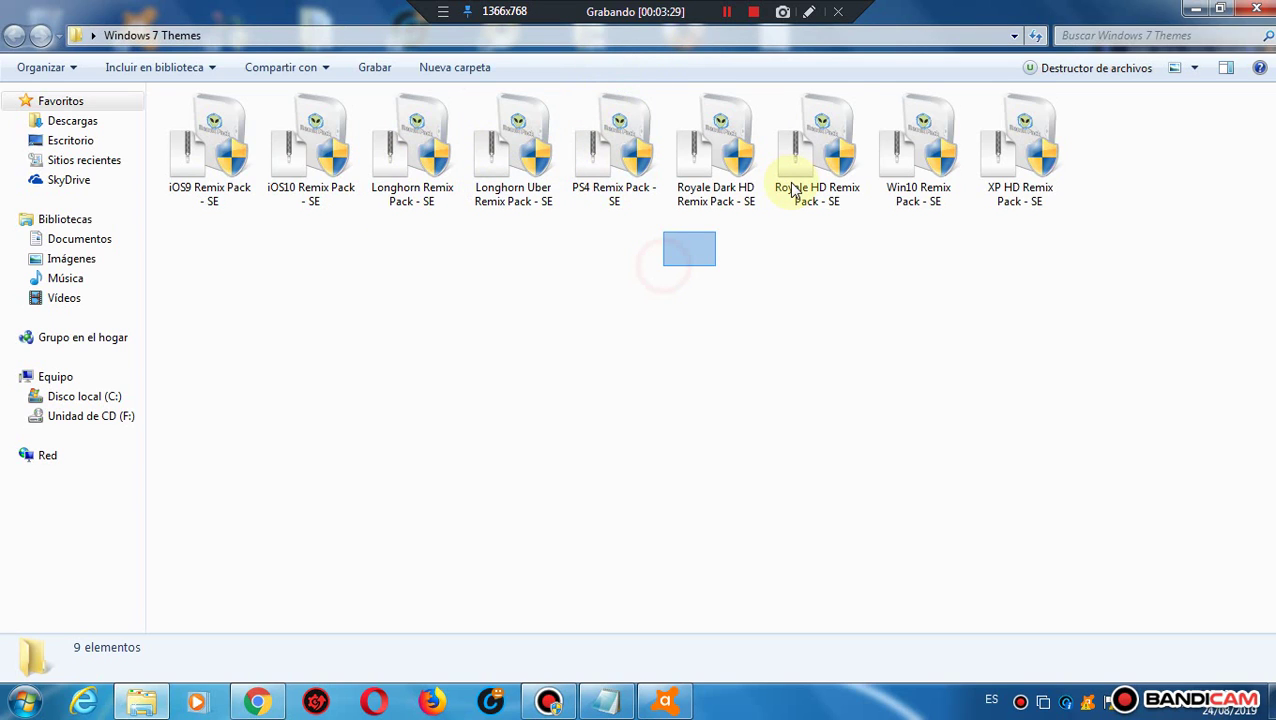
{"action": "left_click_drag", "start_coordinate": [793, 192], "coordinate": [797, 250]}
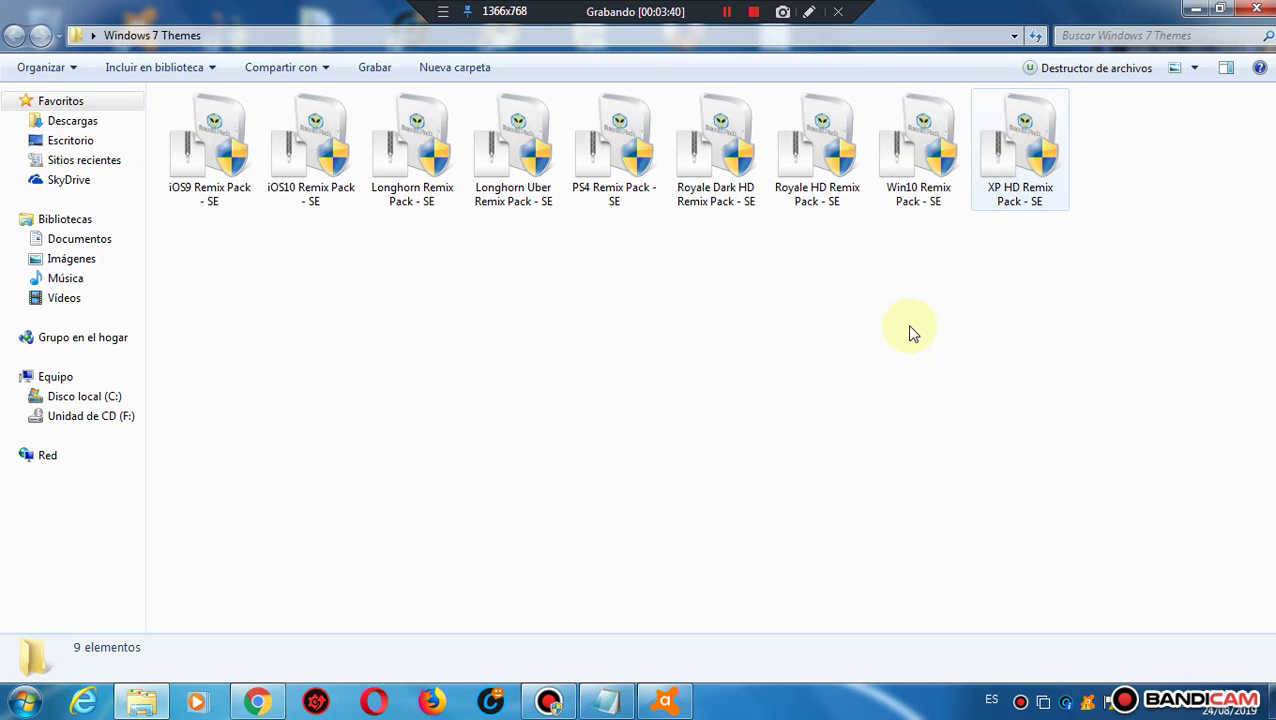
{"action": "left_click", "coordinate": [1022, 150]}
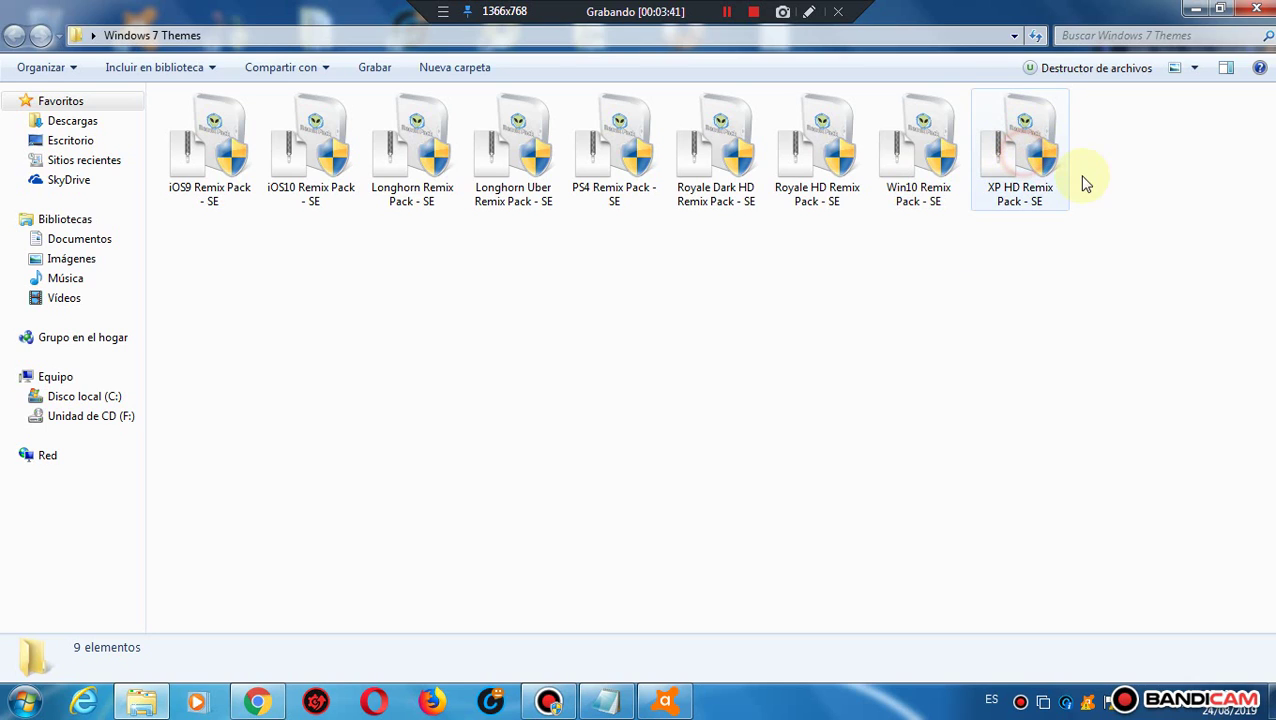
{"action": "left_click", "coordinate": [1118, 220]}
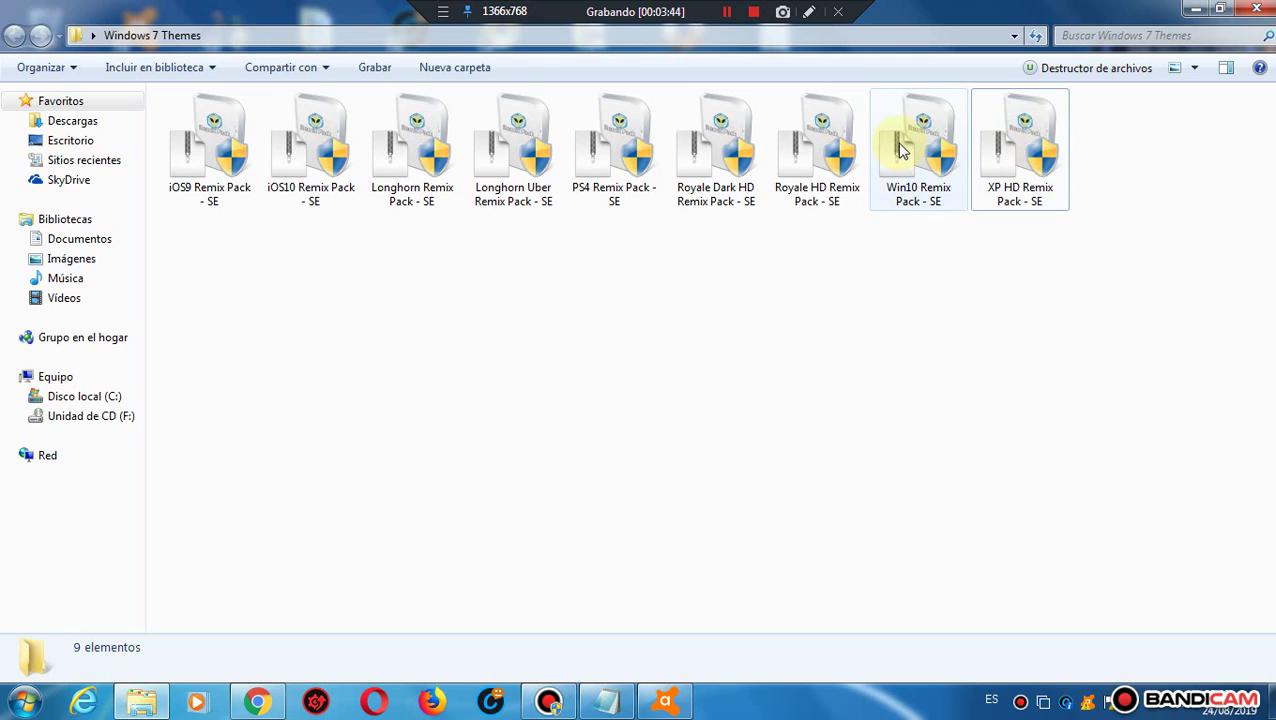
{"action": "left_click_drag", "start_coordinate": [507, 289], "coordinate": [632, 333]}
{"action": "left_click_drag", "start_coordinate": [905, 210], "coordinate": [930, 270]}
{"action": "left_click", "coordinate": [679, 430]}
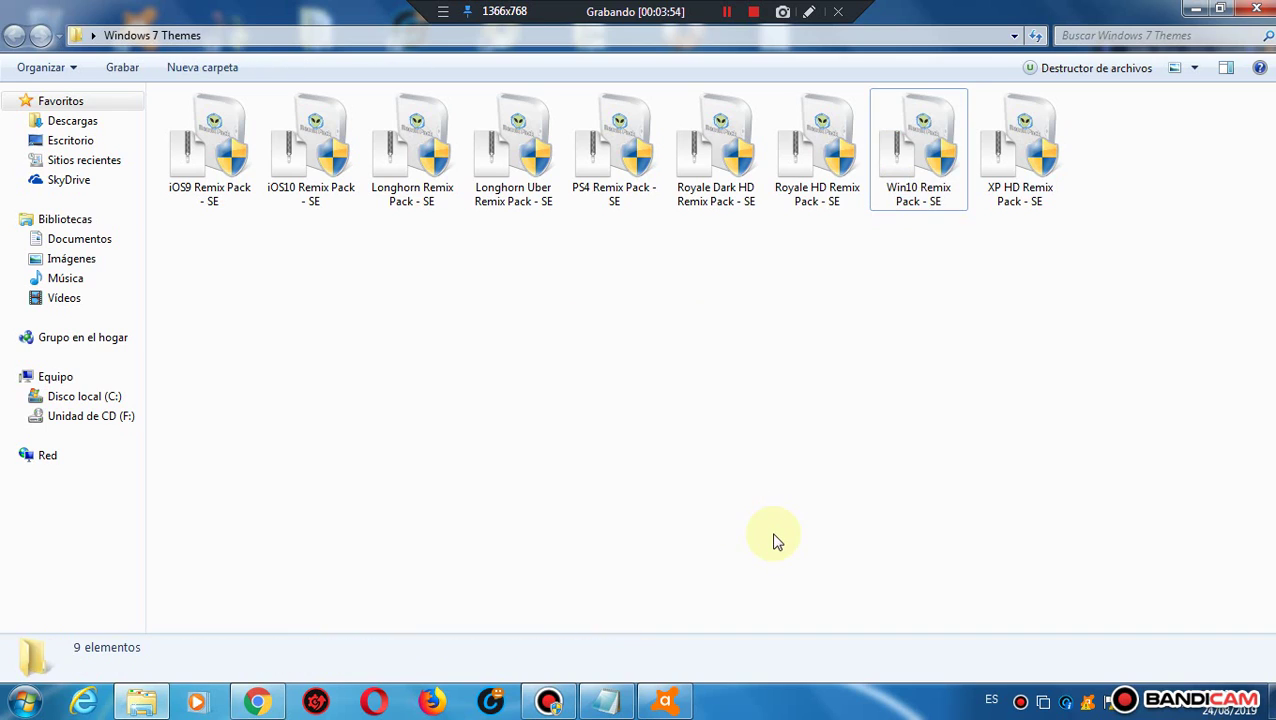
{"action": "left_click_drag", "start_coordinate": [995, 597], "coordinate": [513, 387]}
{"action": "left_click_drag", "start_coordinate": [376, 352], "coordinate": [895, 442]}
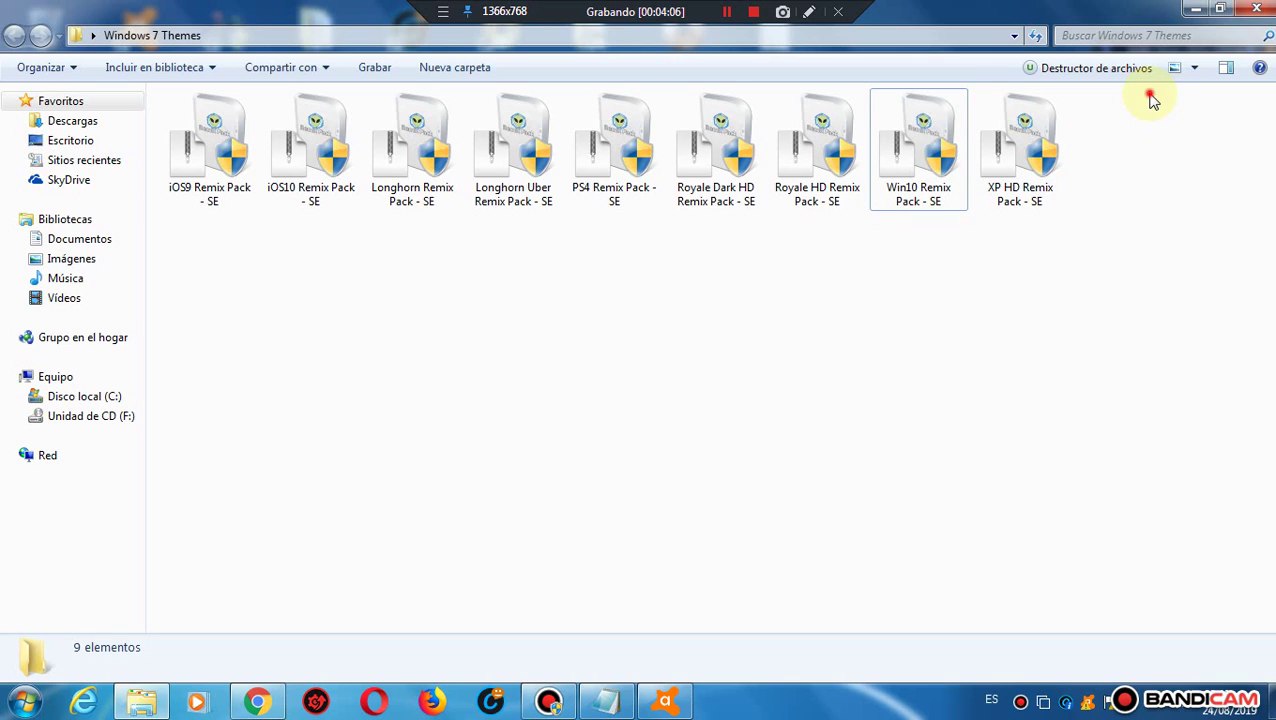
{"action": "left_click_drag", "start_coordinate": [1152, 100], "coordinate": [1099, 503]}
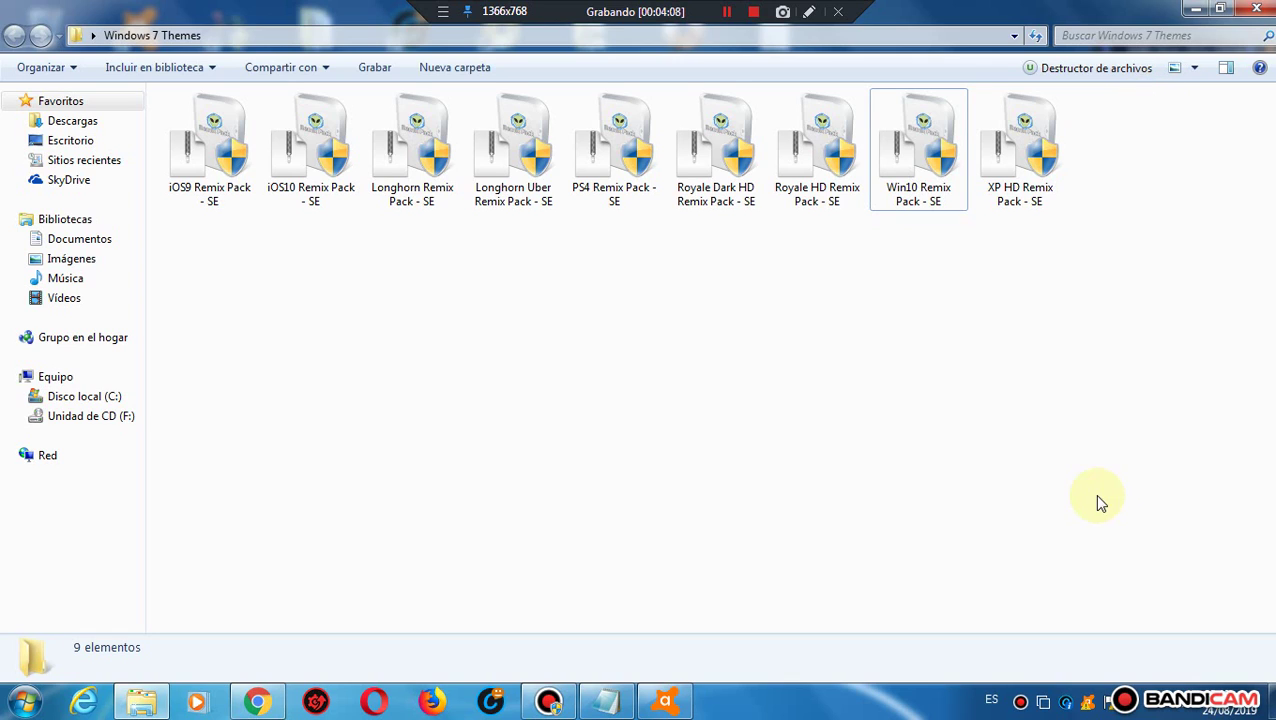
Step: View the theme packs' details in the Windows 7 Themes folder, and restore the large icons view
{"action": "left_click", "coordinate": [1196, 70]}
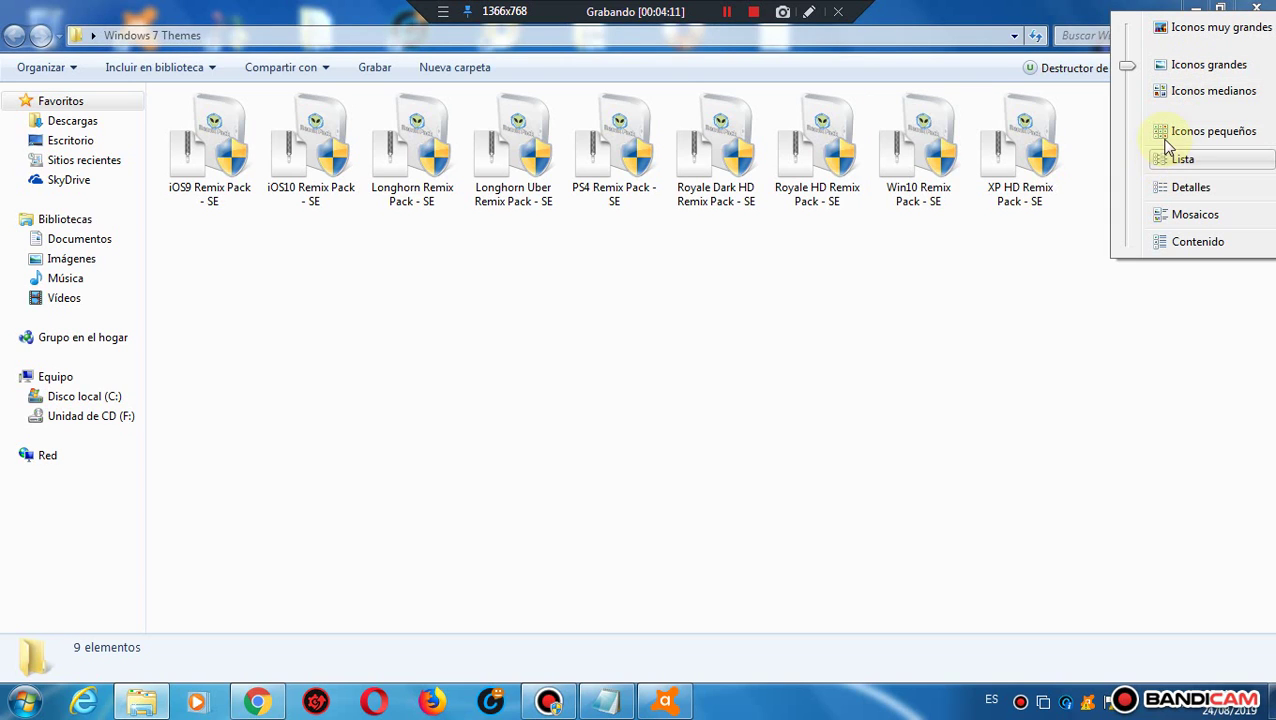
{"action": "left_click", "coordinate": [1165, 190]}
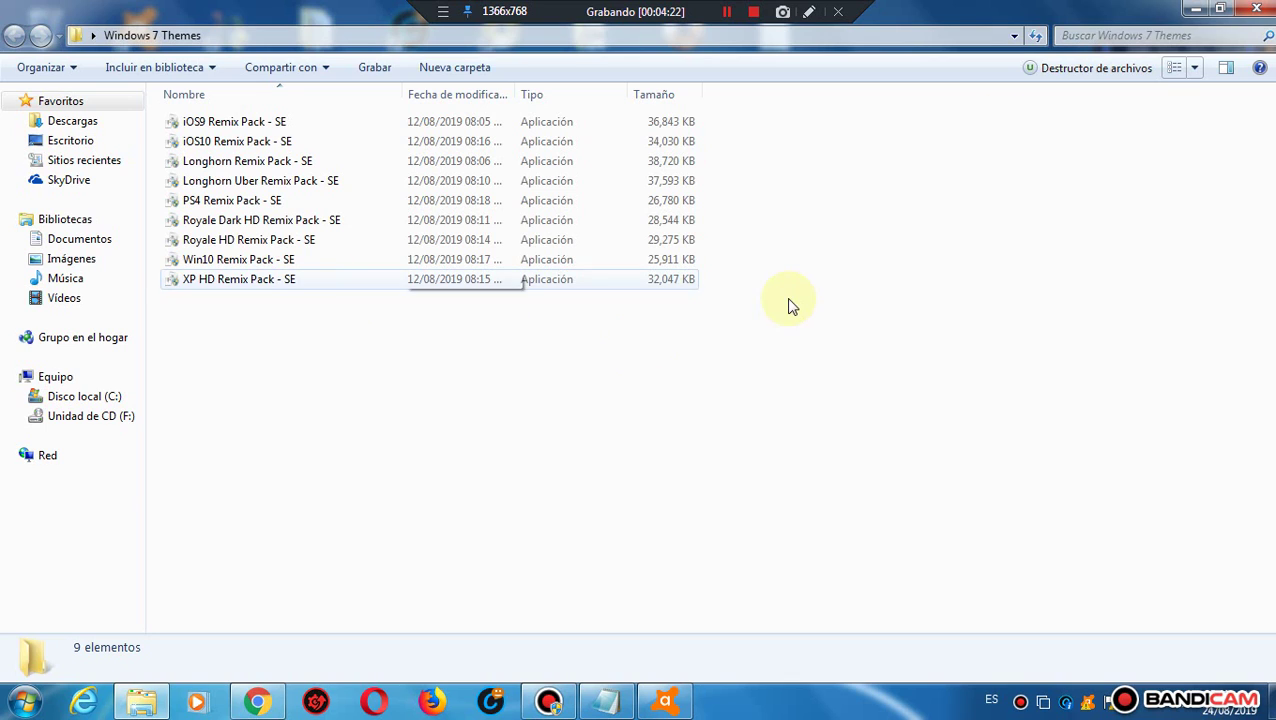
{"action": "left_click", "coordinate": [1194, 67]}
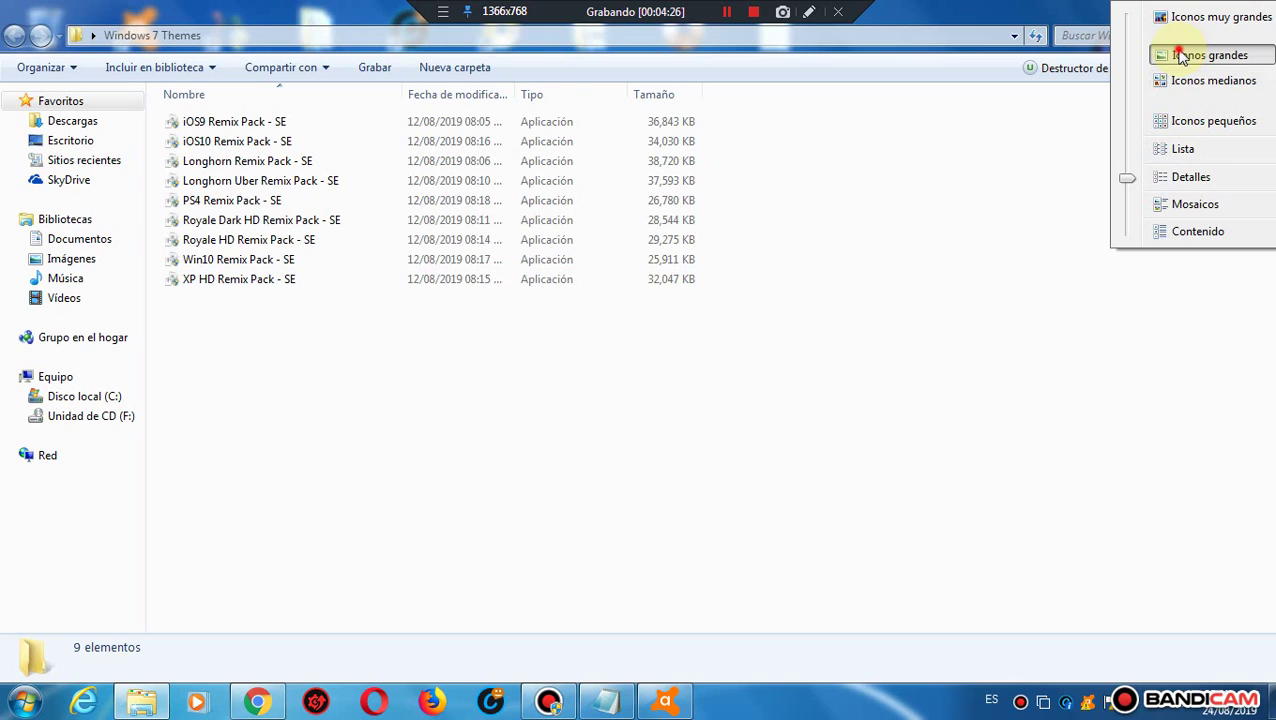
{"action": "left_click", "coordinate": [1185, 54]}
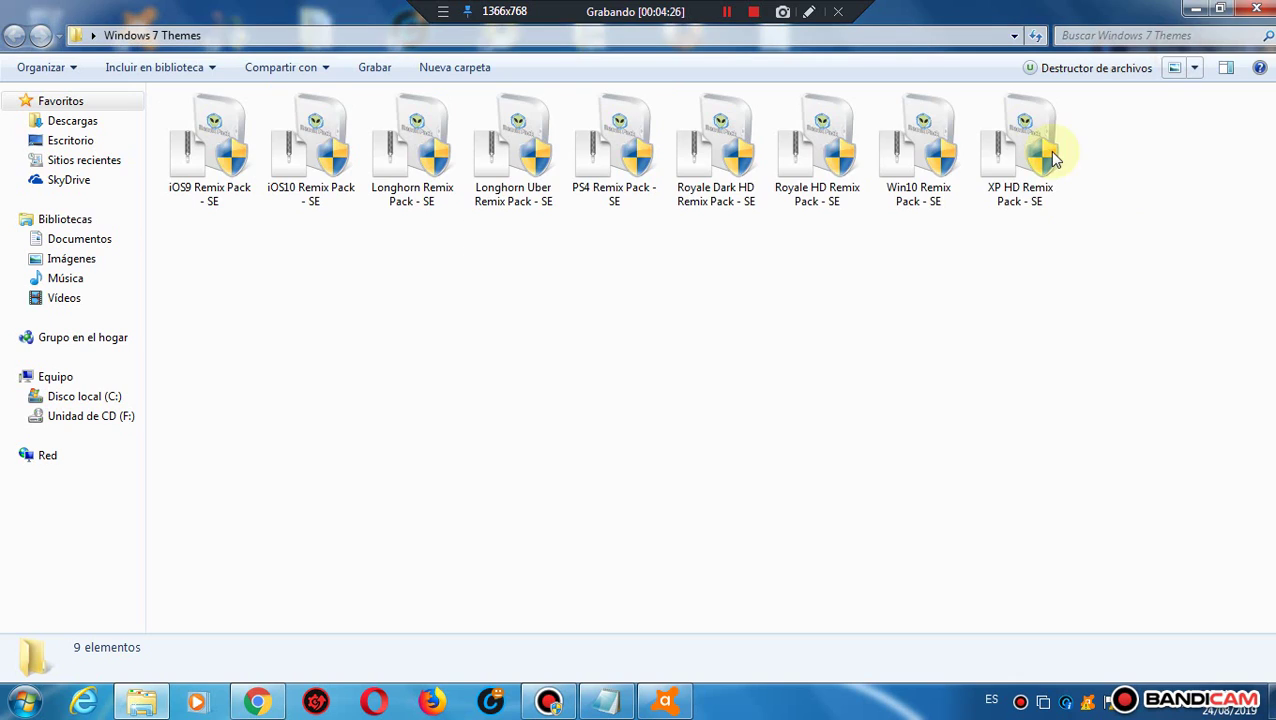
{"action": "double_click", "coordinate": [920, 170]}
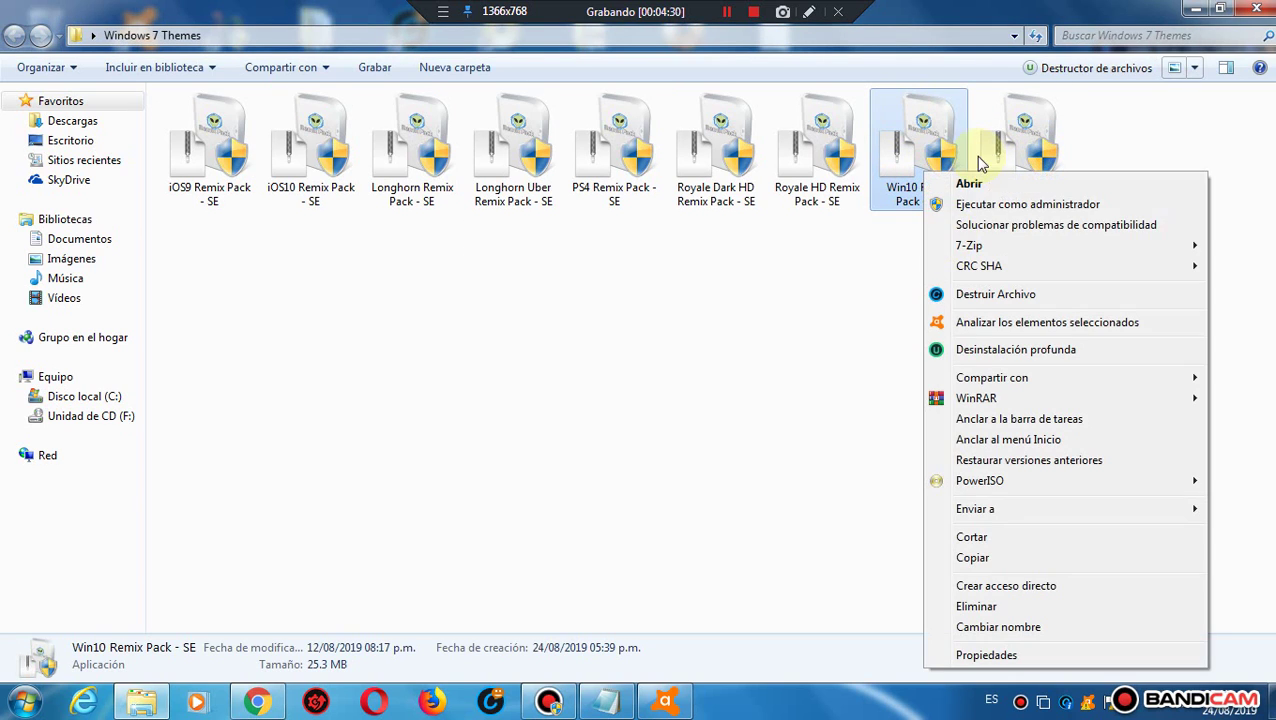
{"action": "right_click", "coordinate": [921, 172]}
{"action": "left_click", "coordinate": [829, 314]}
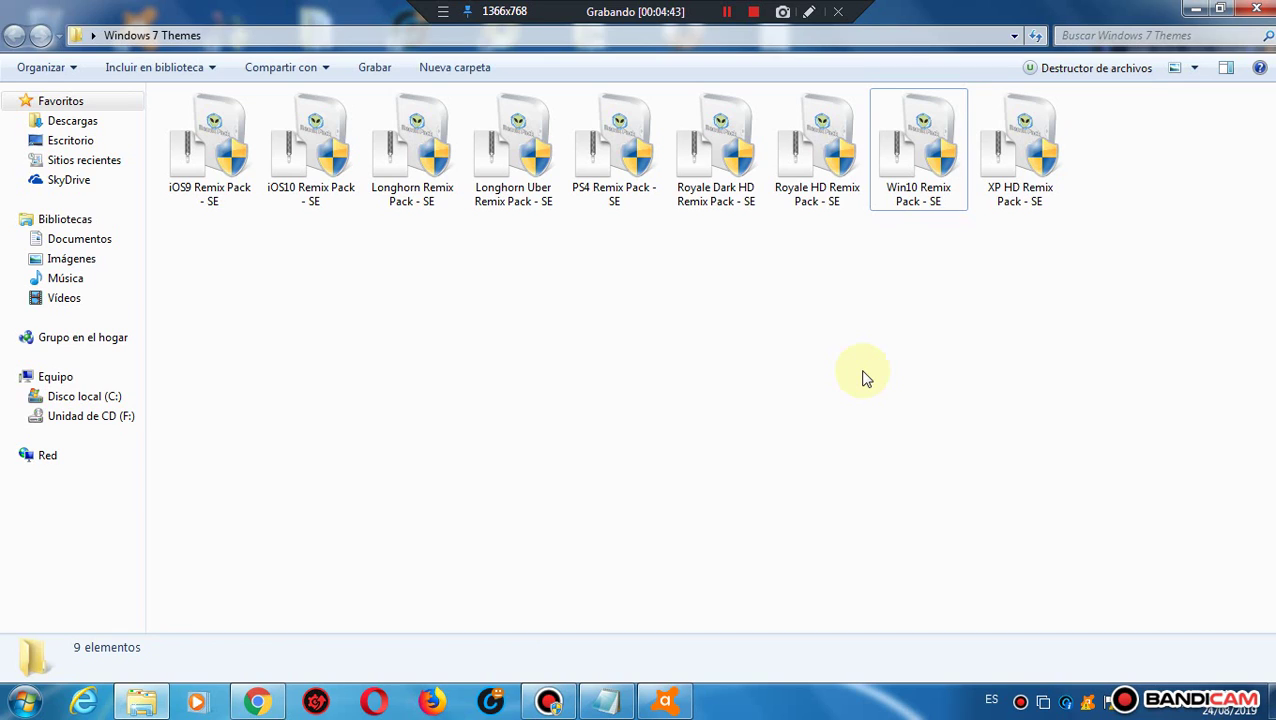
{"action": "left_click", "coordinate": [922, 188]}
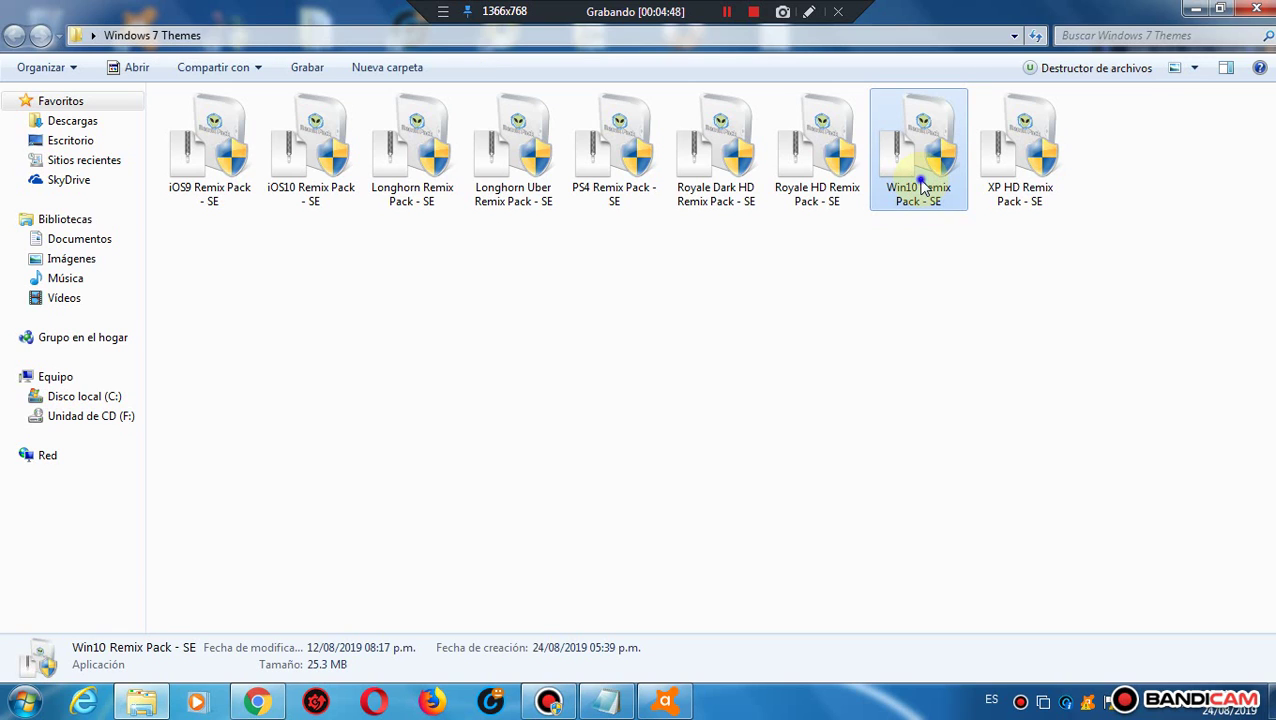
{"action": "right_click", "coordinate": [940, 155]}
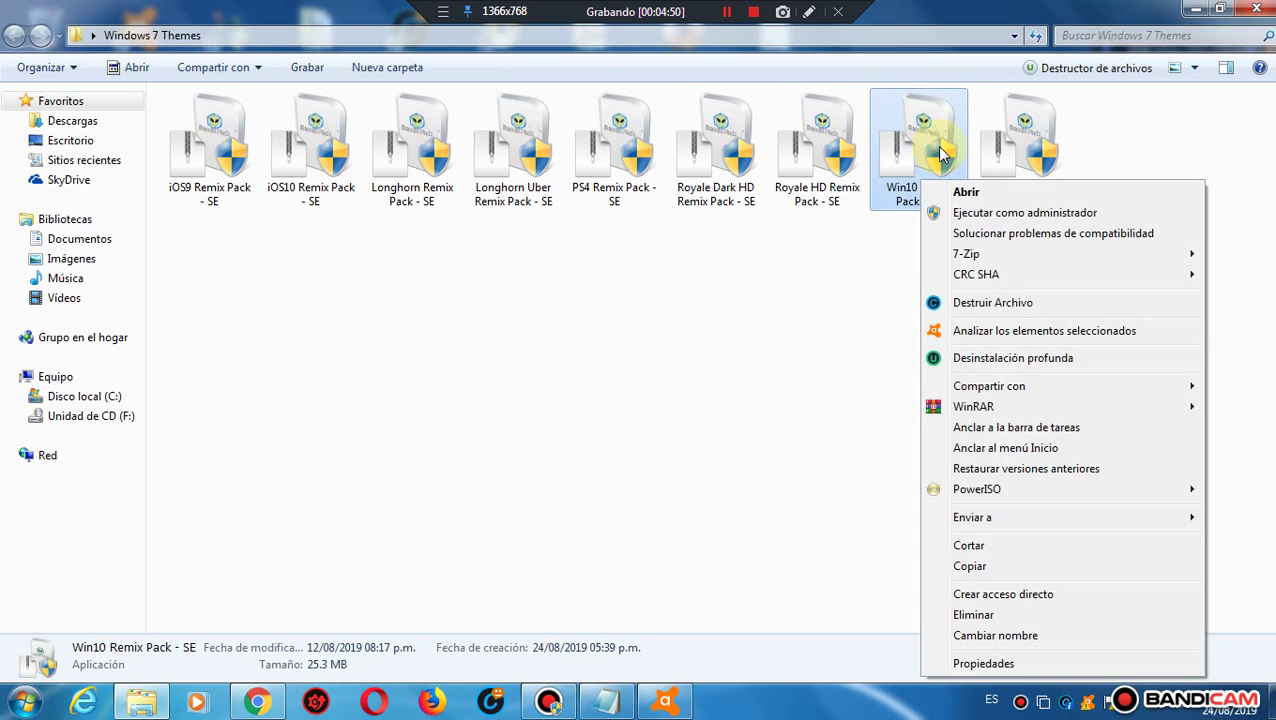
{"action": "left_click", "coordinate": [785, 312]}
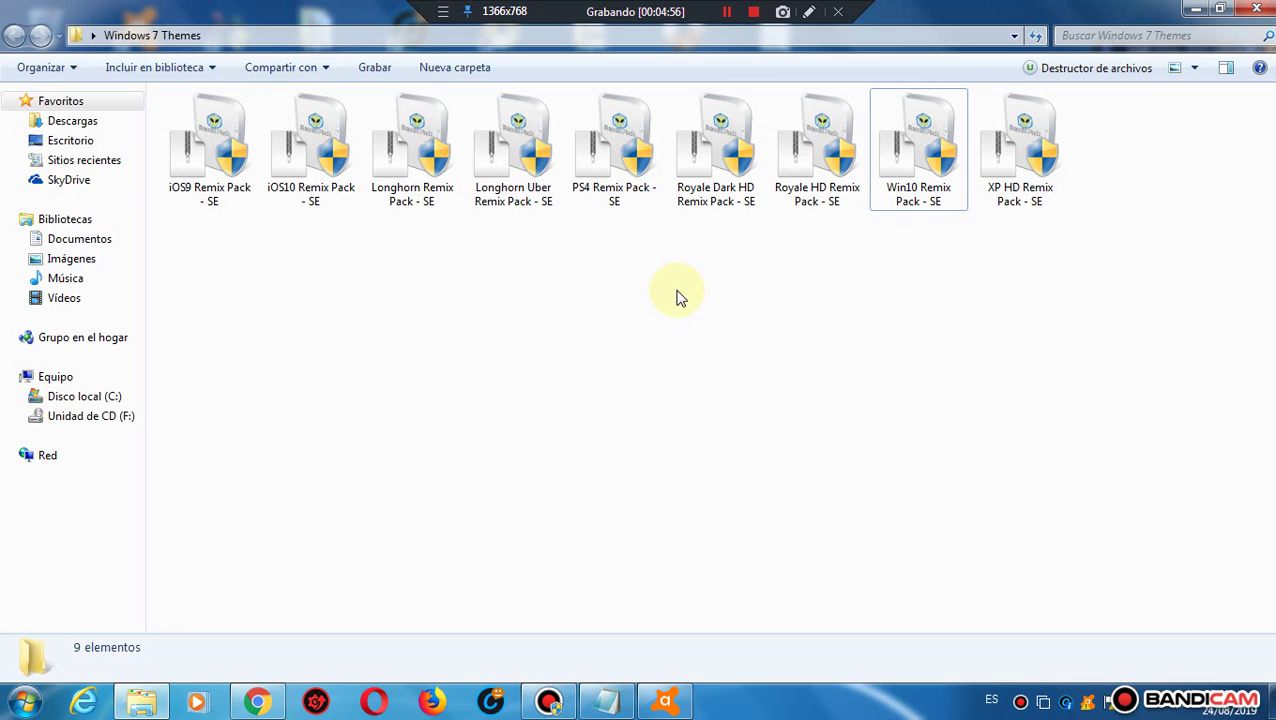
{"action": "left_click", "coordinate": [727, 11]}
{"action": "left_click", "coordinate": [727, 11]}
{"action": "left_click", "coordinate": [727, 11]}
{"action": "left_click", "coordinate": [727, 11]}
{"action": "left_click", "coordinate": [727, 11]}
Step: Launch the Win10 Remix Pack - SE installer to view its welcome page, and exit the setup without installing
{"action": "double_click", "coordinate": [918, 150]}
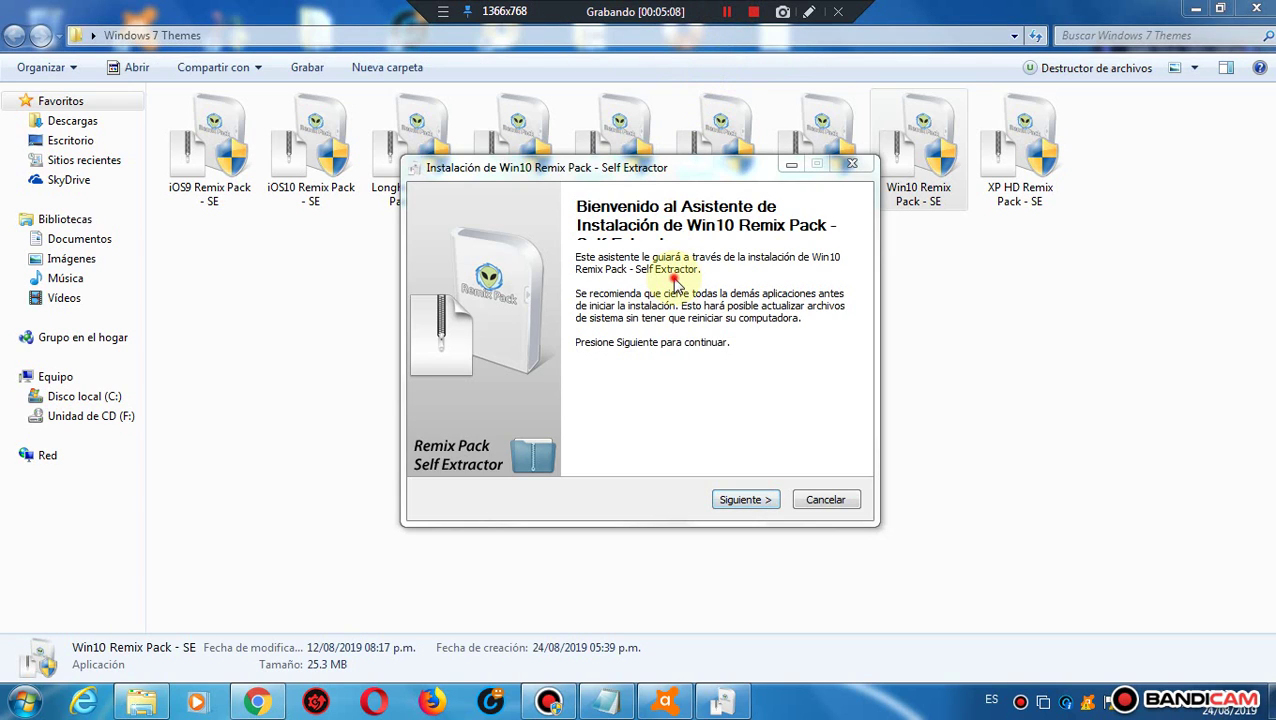
{"action": "left_click", "coordinate": [676, 283]}
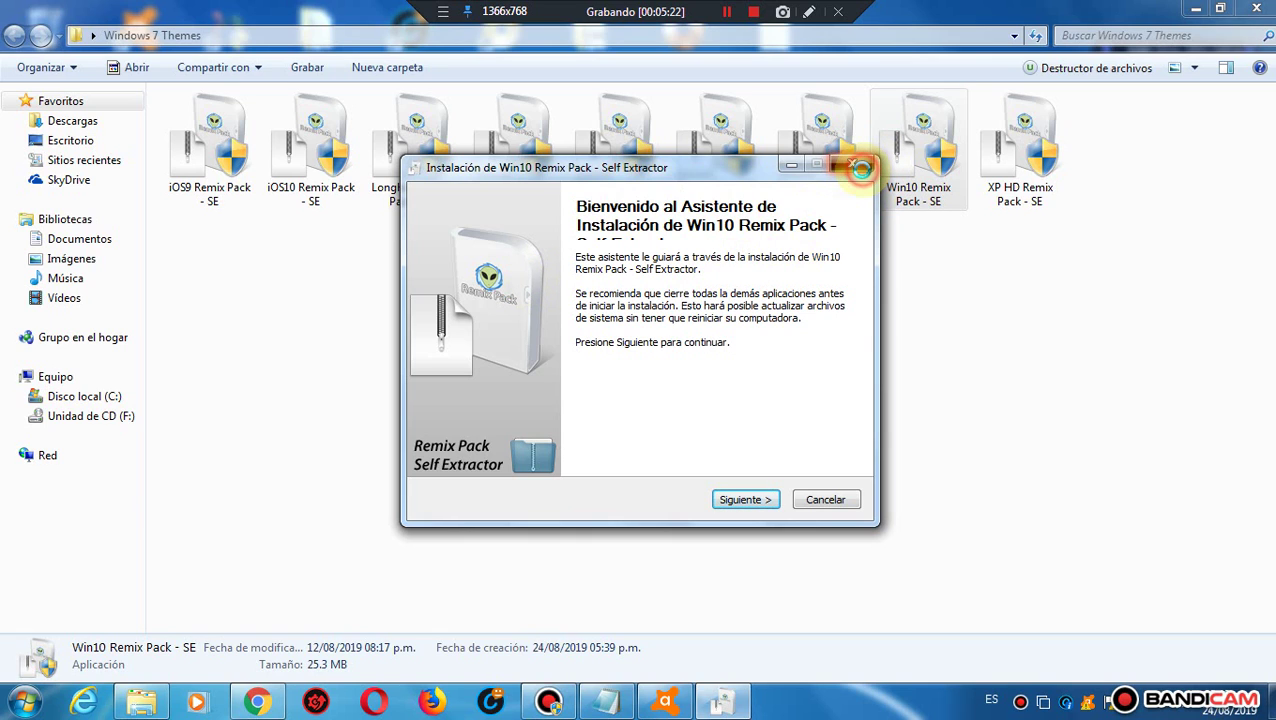
{"action": "left_click", "coordinate": [852, 165]}
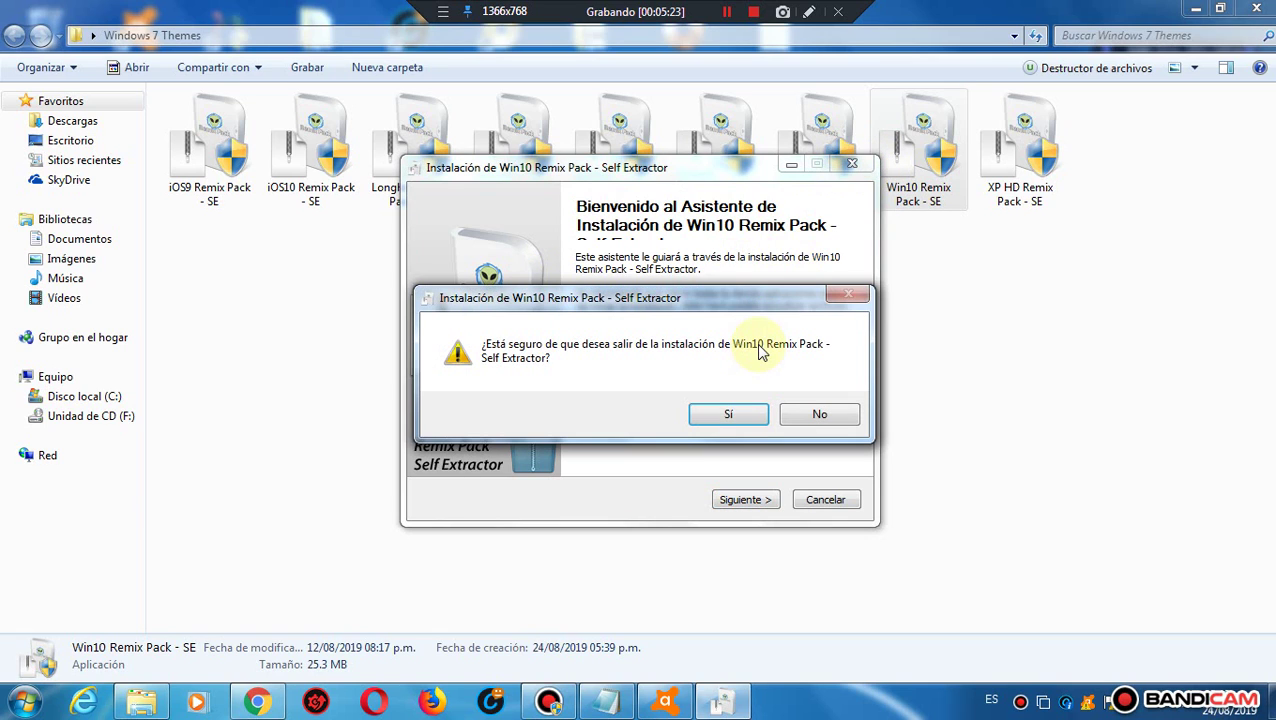
{"action": "left_click", "coordinate": [725, 420]}
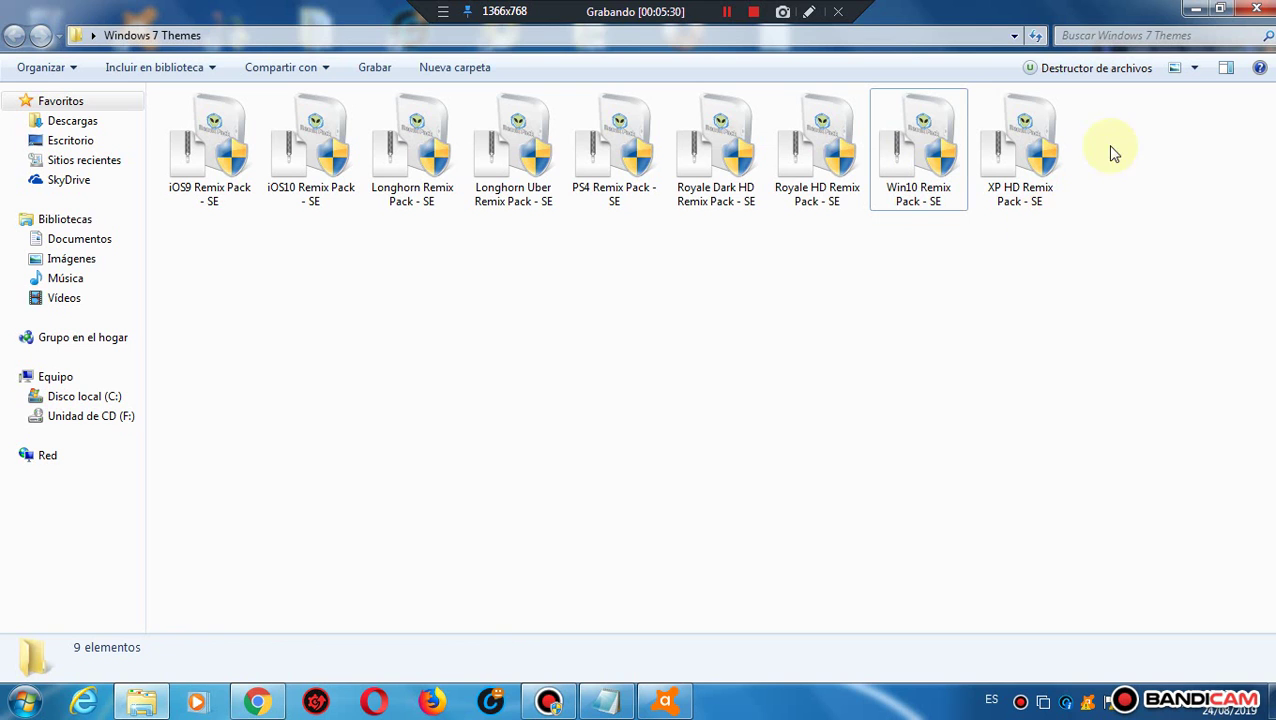
Step: Close the Windows 7 Themes folder, reopen it from the desktop to review the theme packs, and return to the desktop
{"action": "left_click", "coordinate": [1256, 8]}
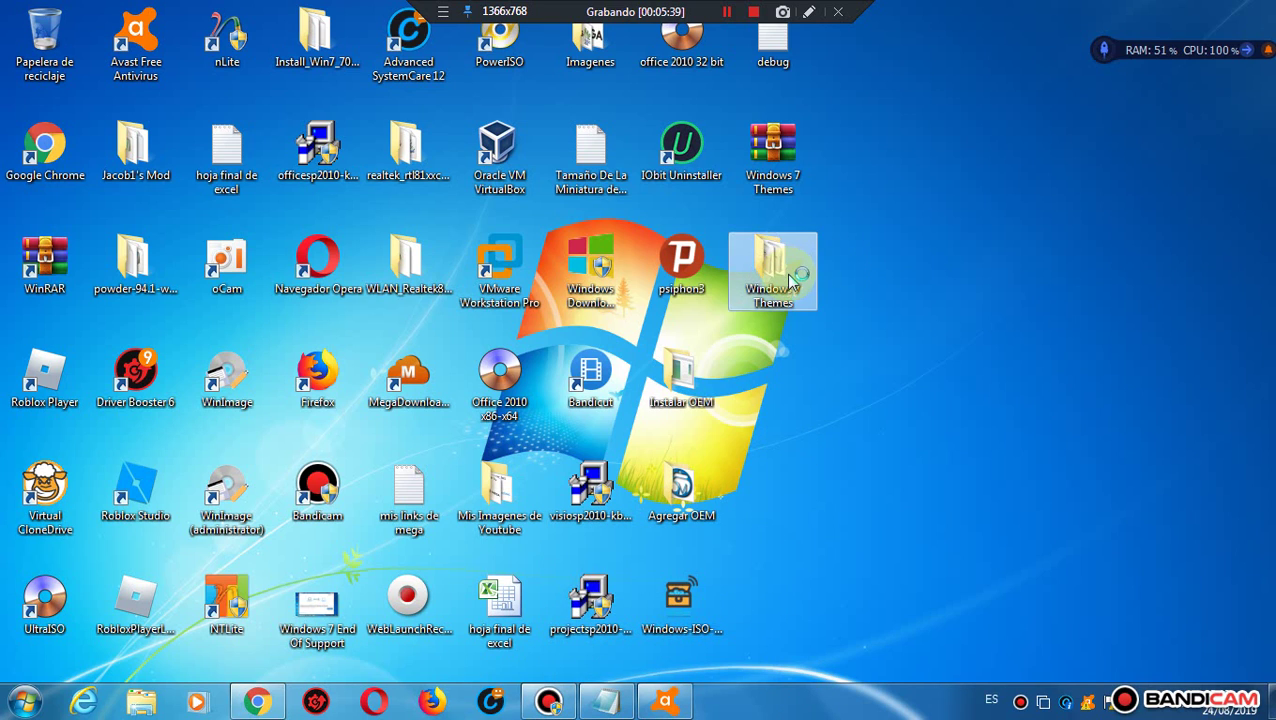
{"action": "left_click", "coordinate": [809, 444]}
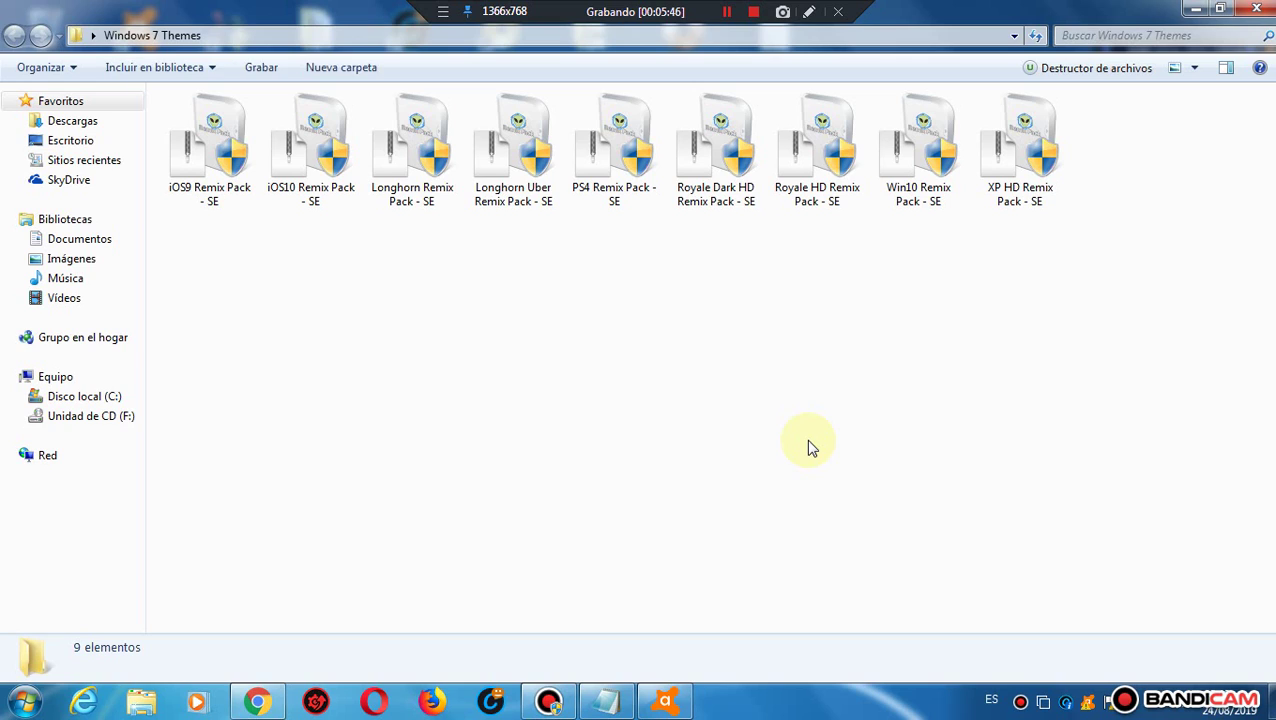
{"action": "left_click", "coordinate": [712, 428]}
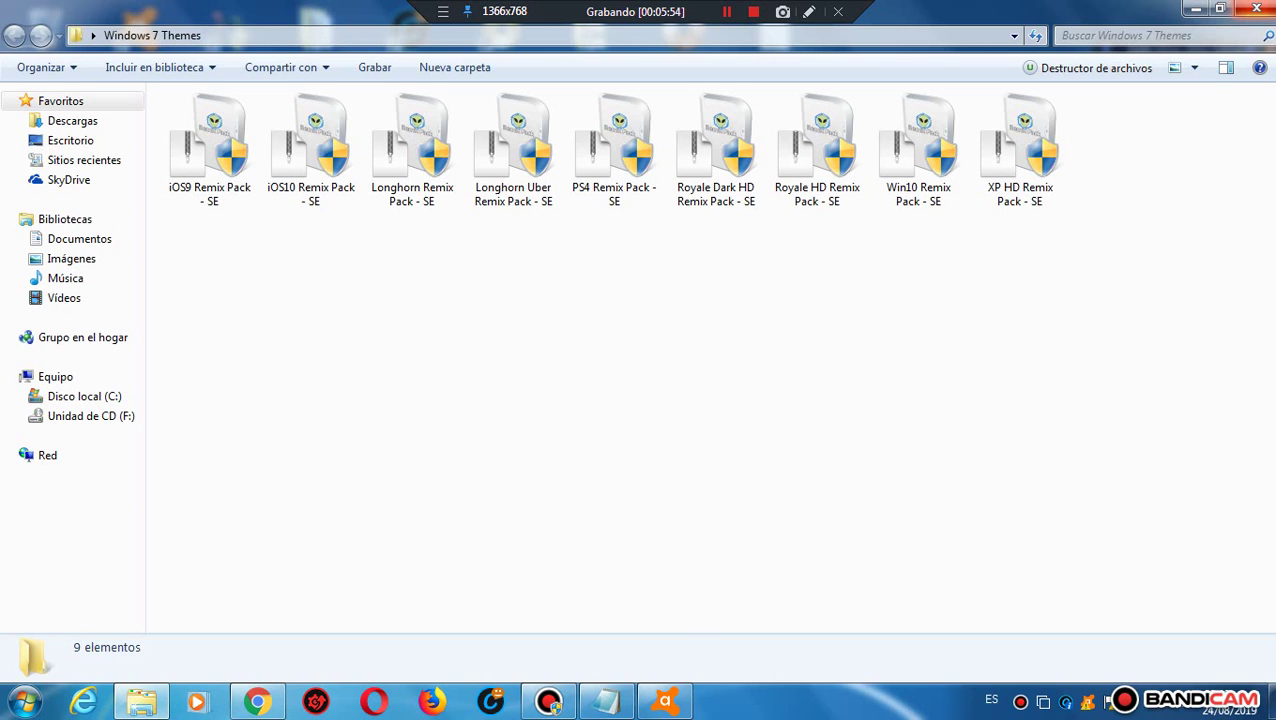
{"action": "key", "text": "alt+F4"}
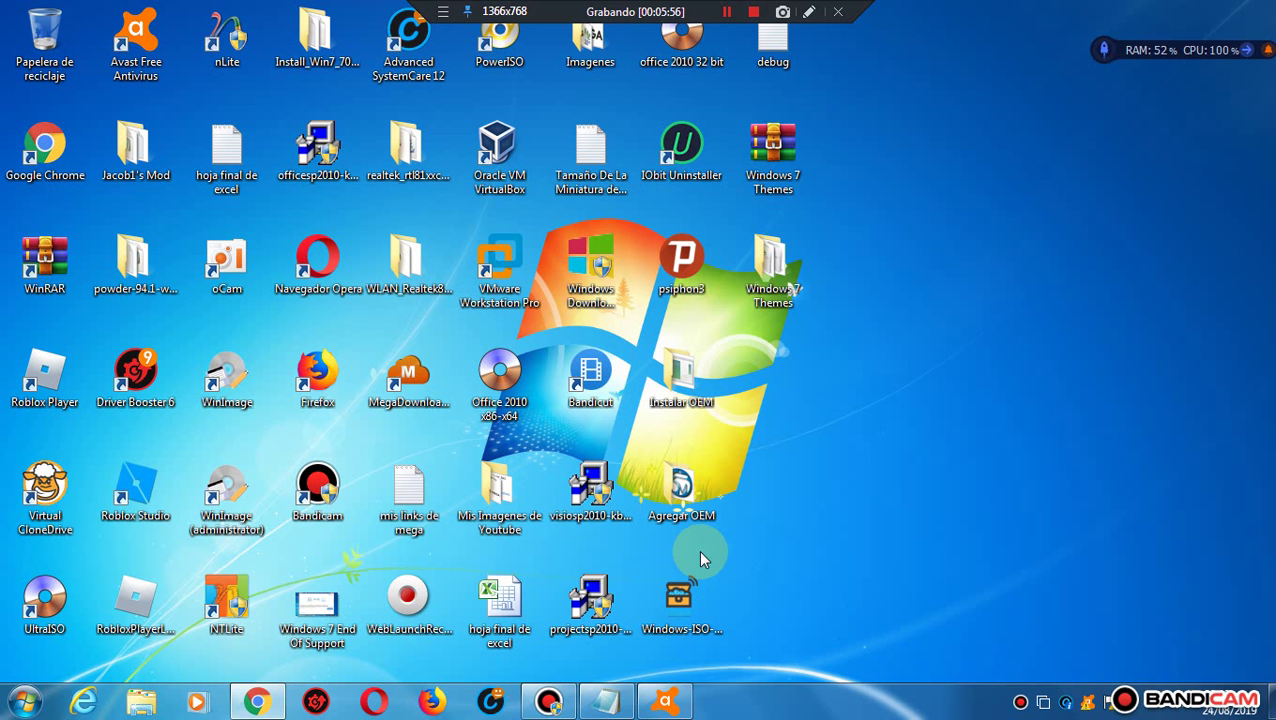